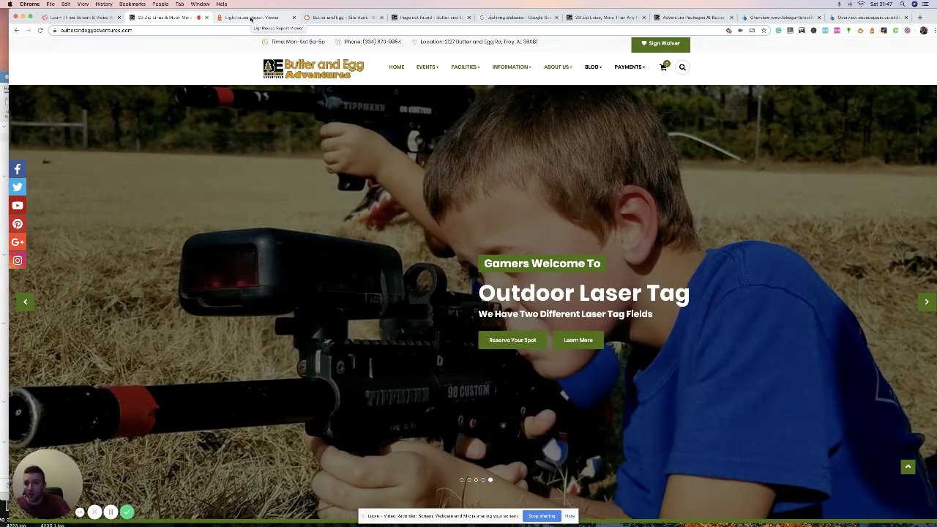
Step: Review the Lighthouse report for the Butter and Egg site: category scores, performance metrics, opportunities such as render-blocking resources, and diagnostics
click(250, 19)
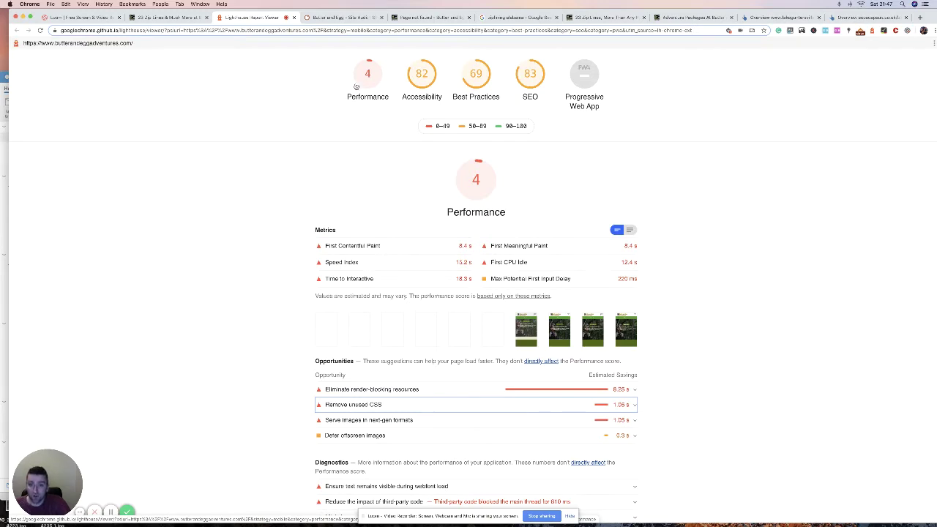
scroll(342, 92, down, 2)
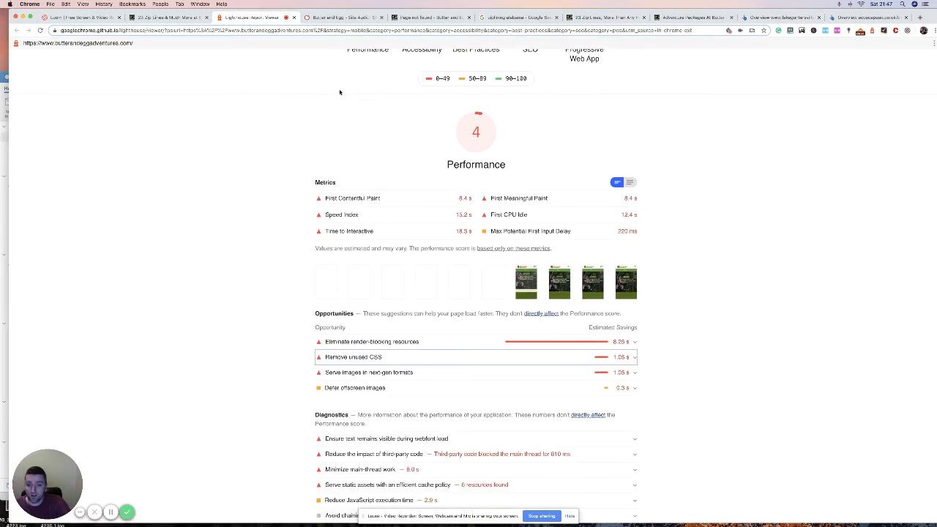
scroll(339, 92, down, 1)
scroll(684, 149, down, 2)
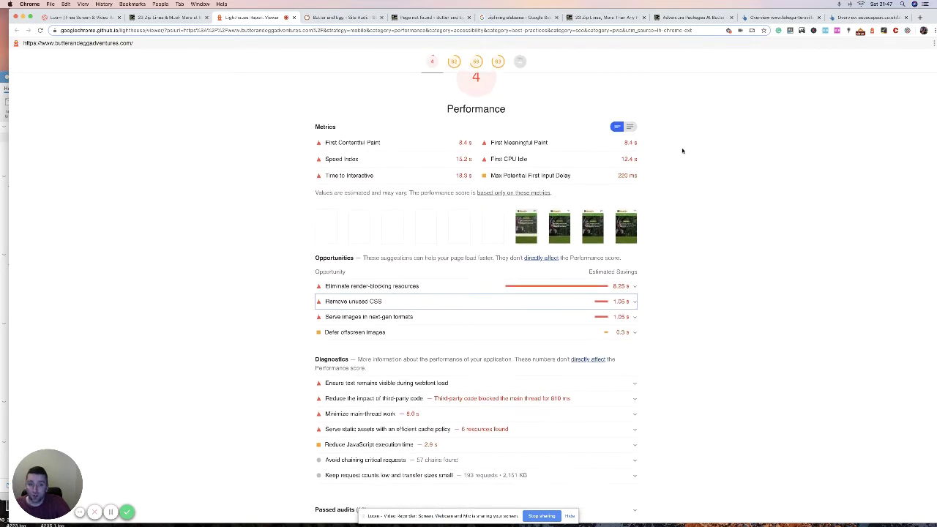
scroll(777, 159, up, 1)
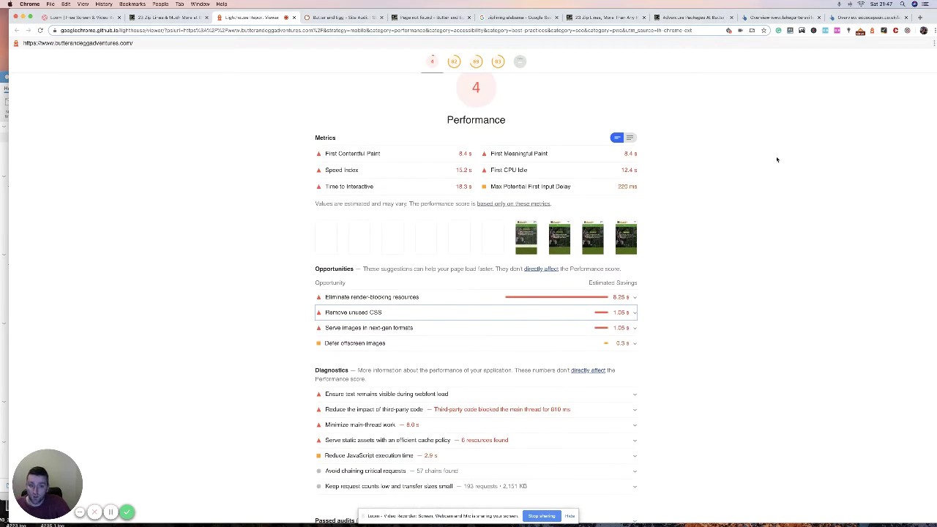
click(635, 298)
click(635, 298)
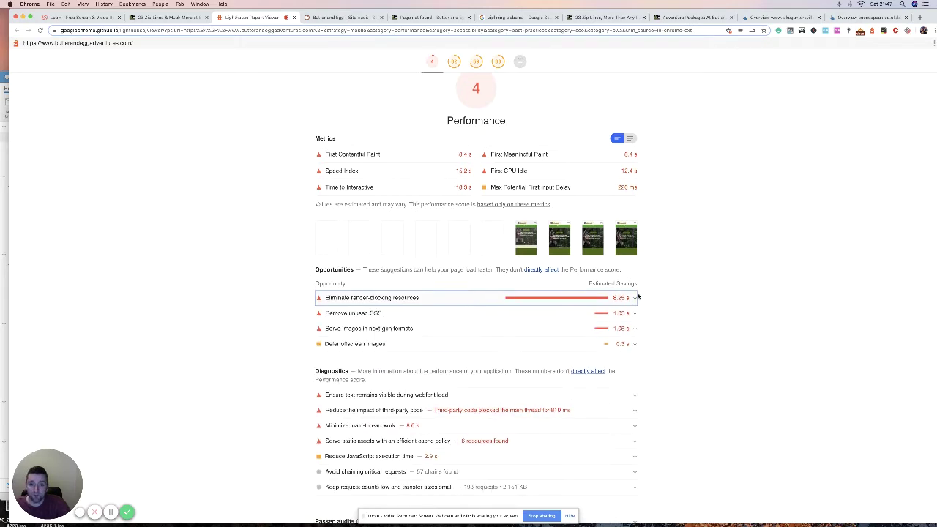
scroll(286, 202, up, 3)
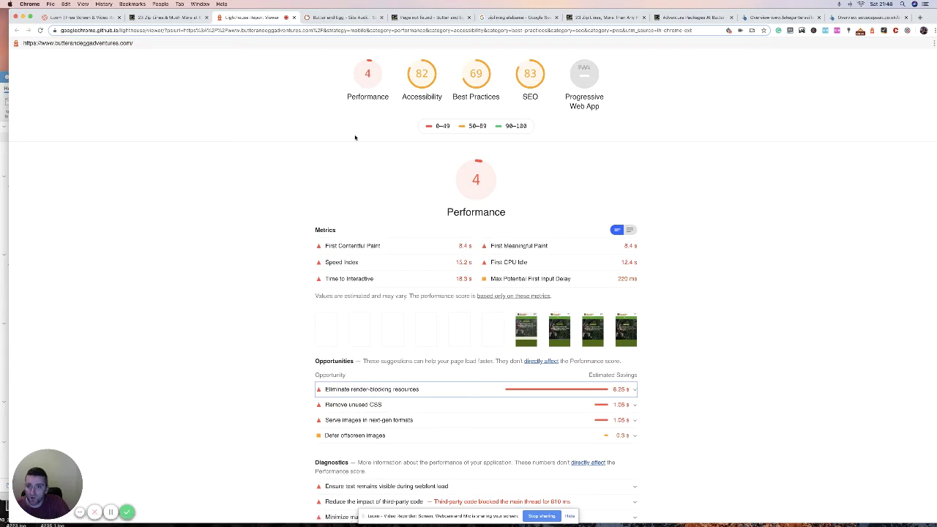
scroll(353, 137, down, 5)
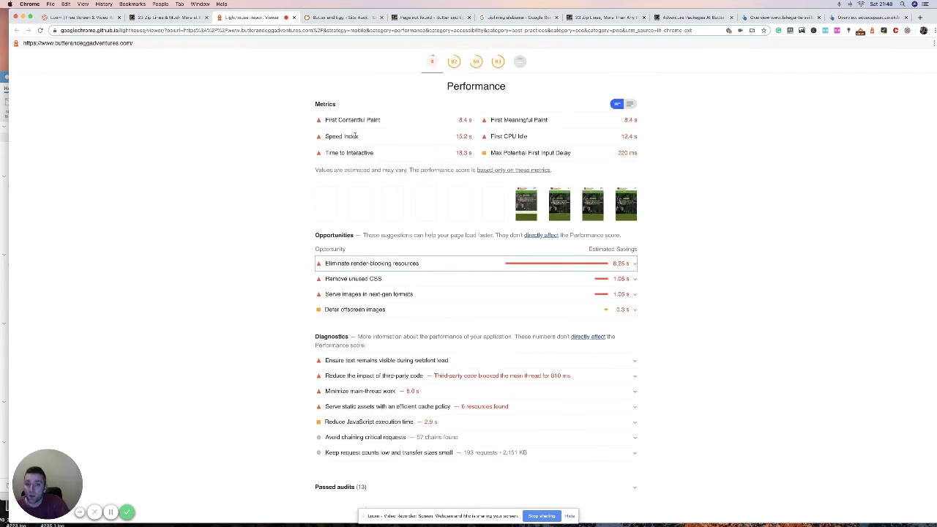
scroll(344, 134, up, 5)
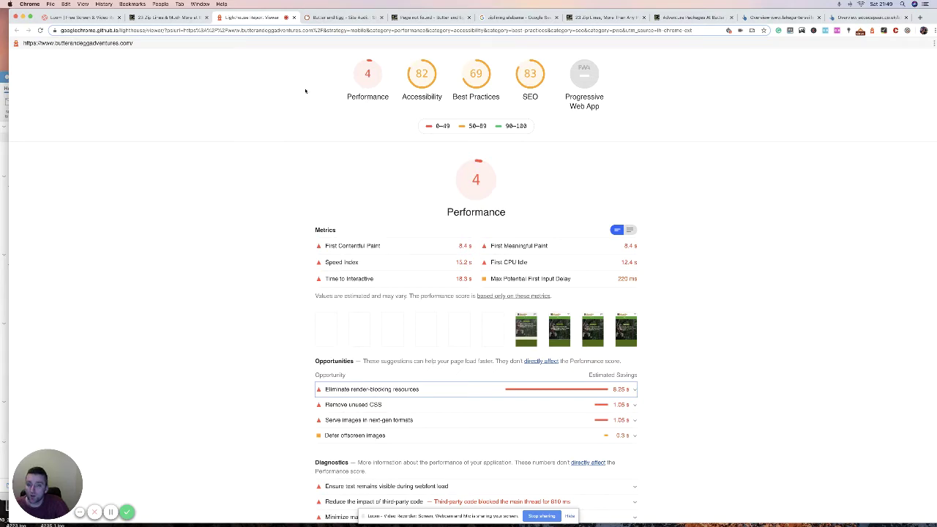
Step: Review the SEMrush Site Audit overview for Butter and Egg, covering site health, errors, warnings and notices
click(332, 19)
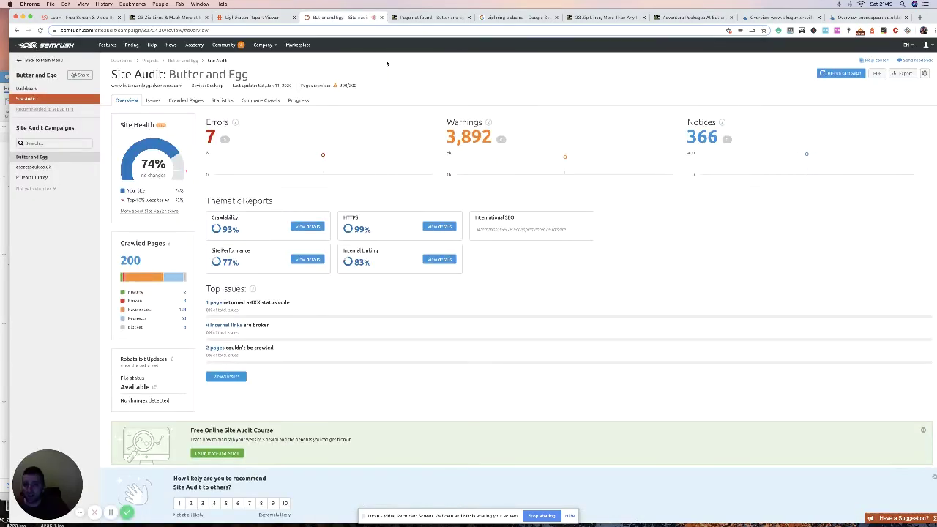
scroll(387, 63, down, 1)
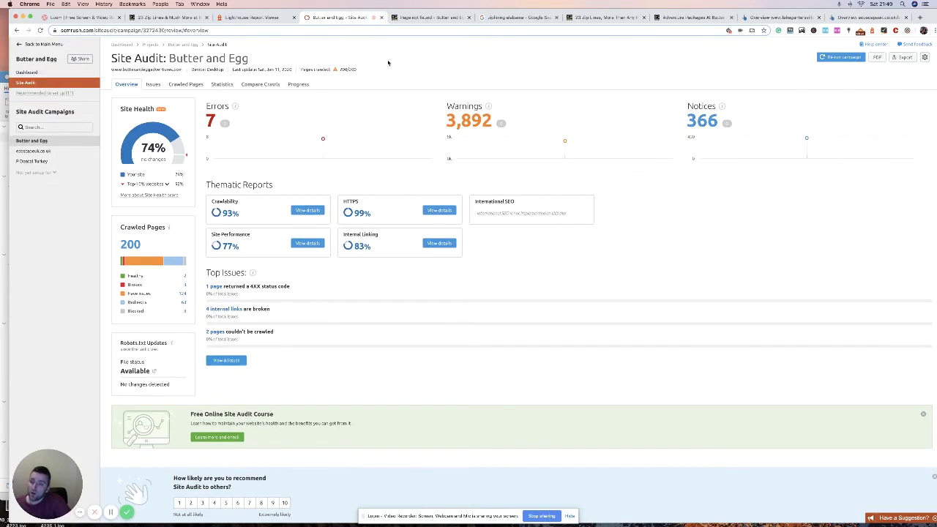
scroll(388, 63, up, 1)
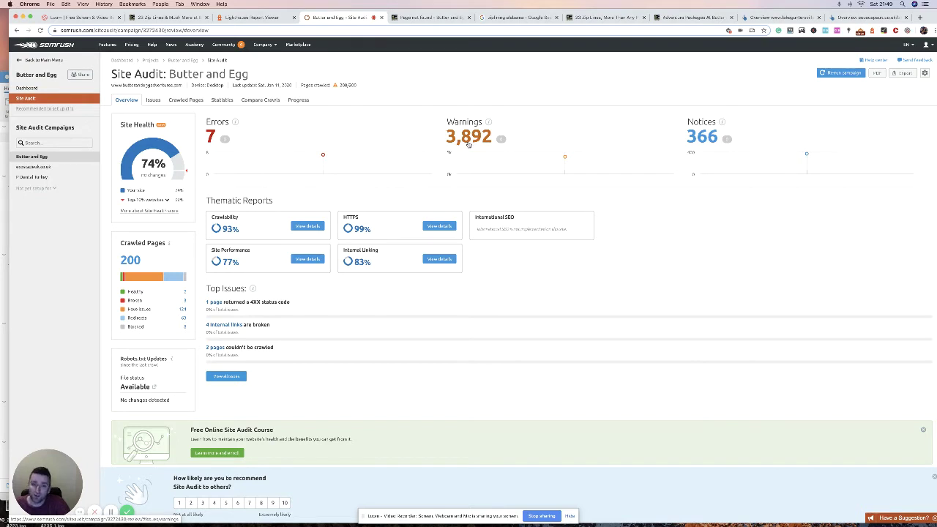
Step: Open the site audit's list of errors and look through its checks
click(212, 136)
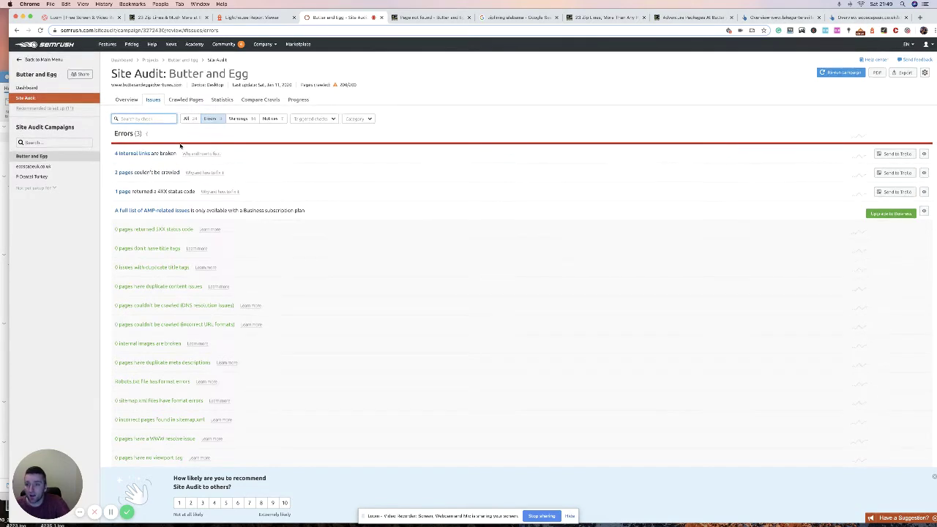
scroll(180, 145, down, 10)
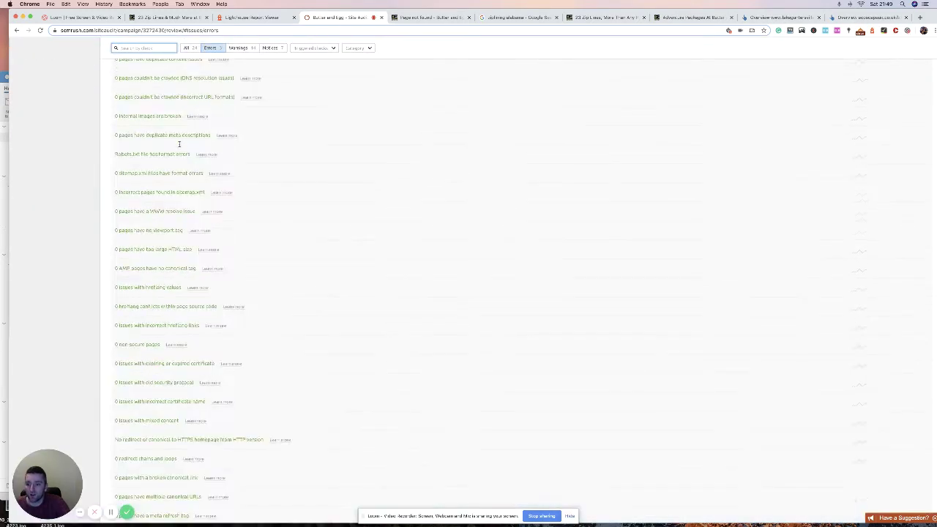
scroll(179, 144, up, 10)
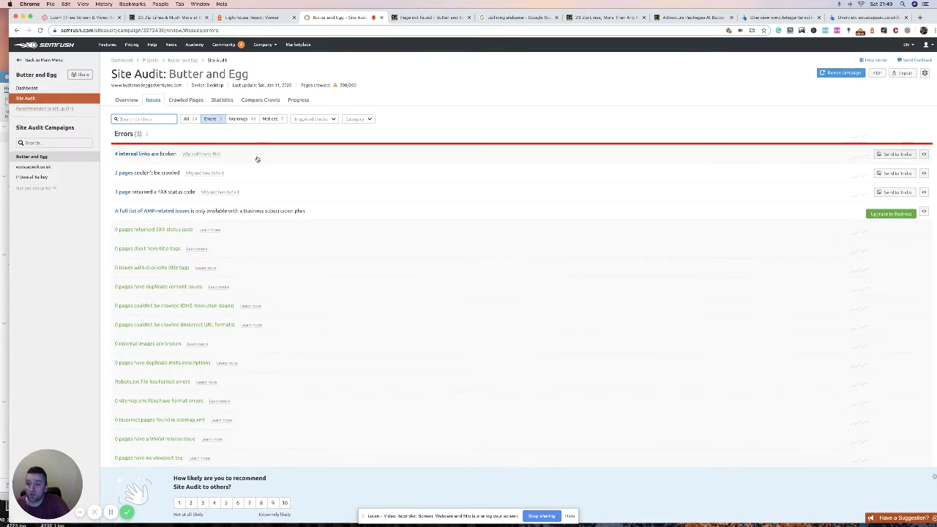
Step: Open the details of the broken internal links error and view the high-ropes-challenge-courses page those links point to
click(142, 155)
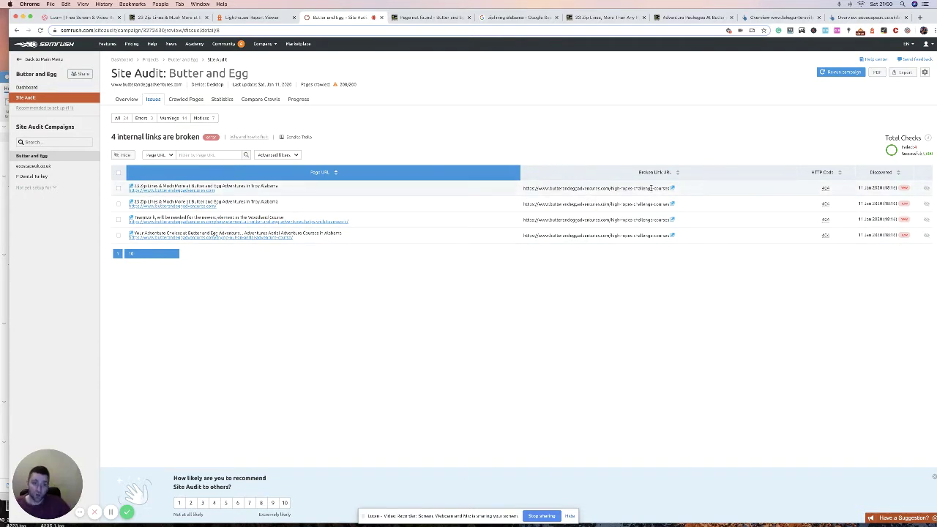
click(428, 17)
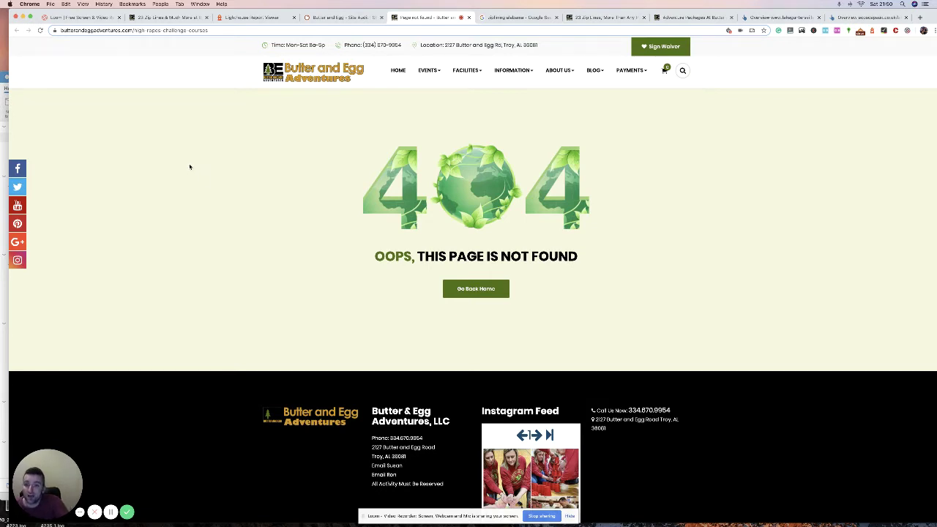
mouse_move(436, 75)
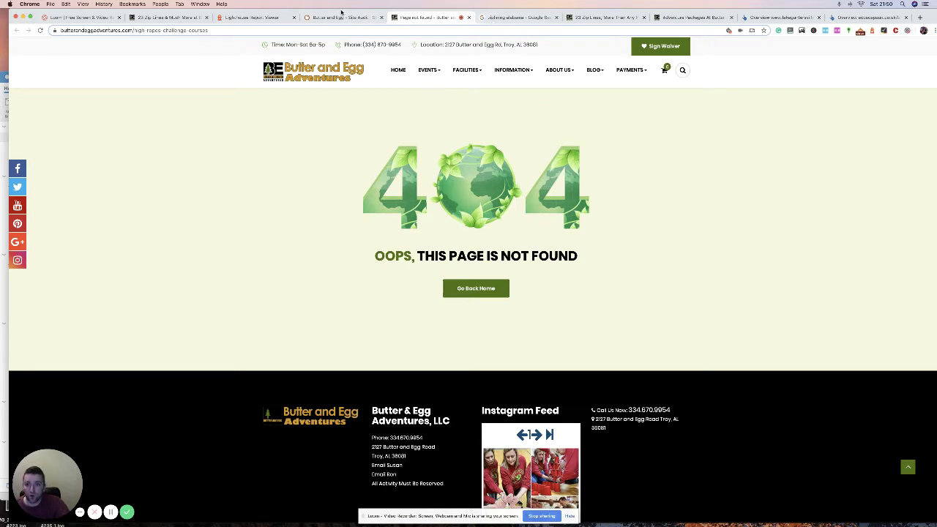
Step: Move the browser window aside, switch to Screaming Frog SEO Spider and reposition its window for viewing
drag(342, 12, 538, 6)
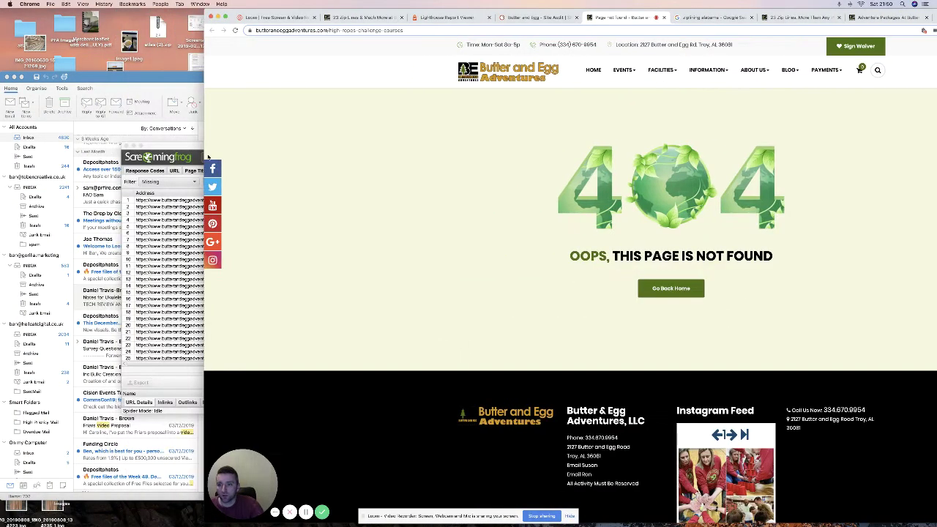
click(186, 150)
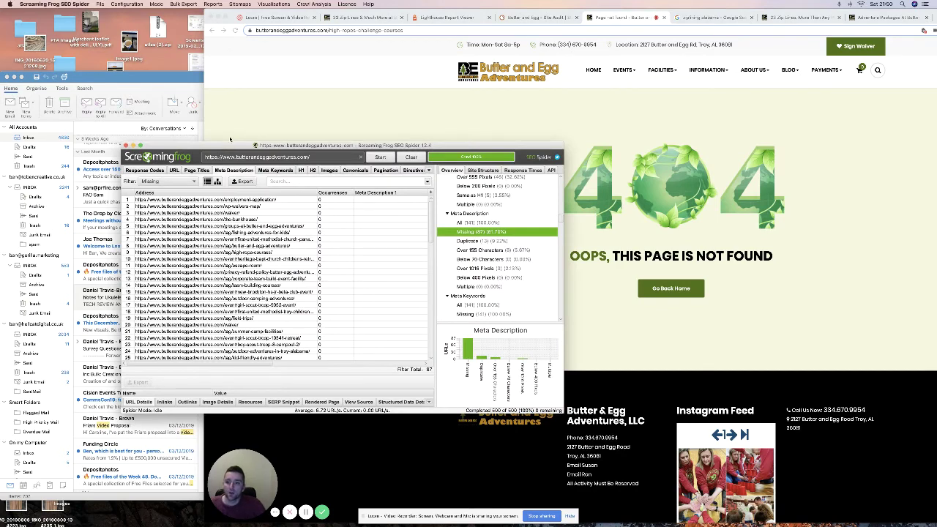
drag(232, 148, 255, 96)
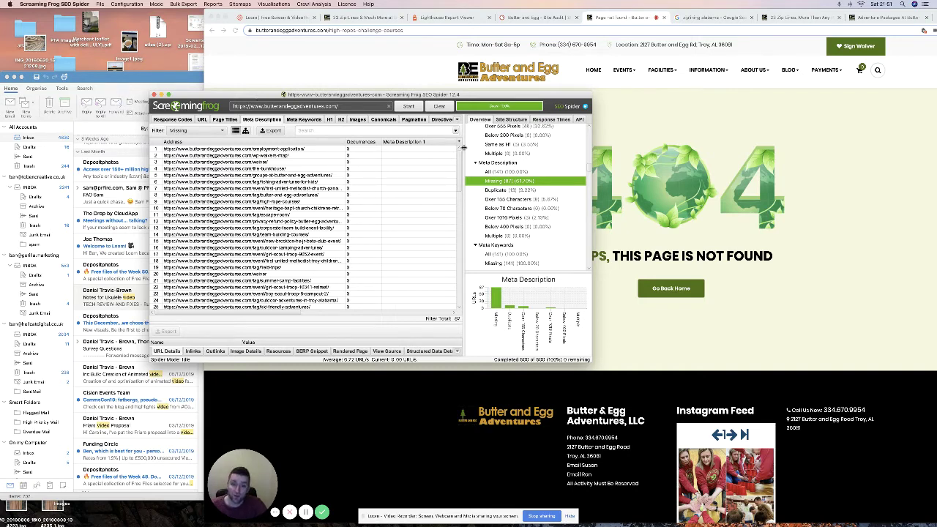
Step: Examine the crawl overview from the summary through response codes, URLs and page titles to meta descriptions
scroll(523, 159, up, 10)
scroll(523, 161, up, 1)
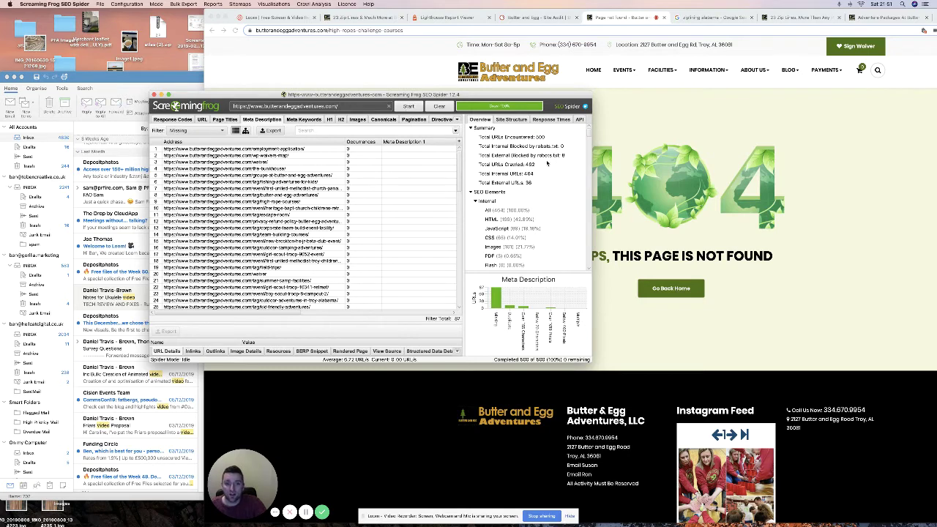
scroll(546, 163, down, 5)
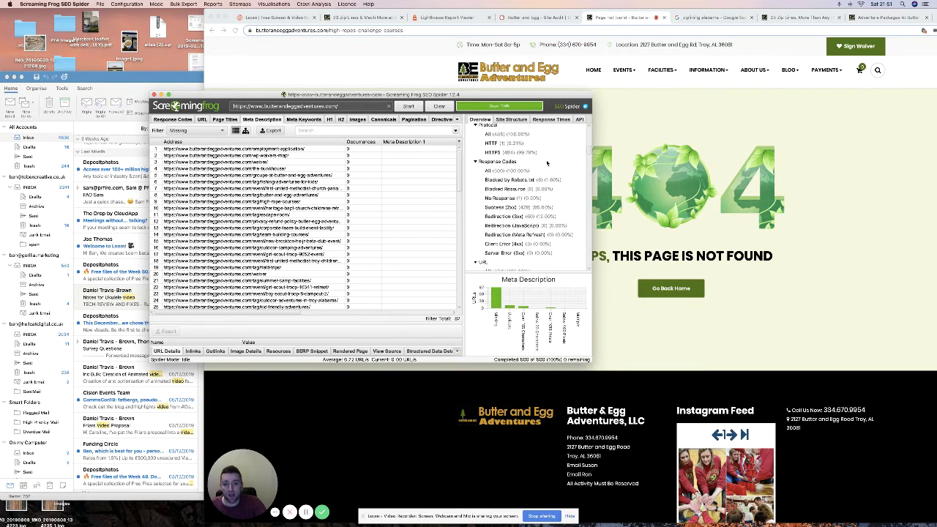
scroll(546, 164, down, 6)
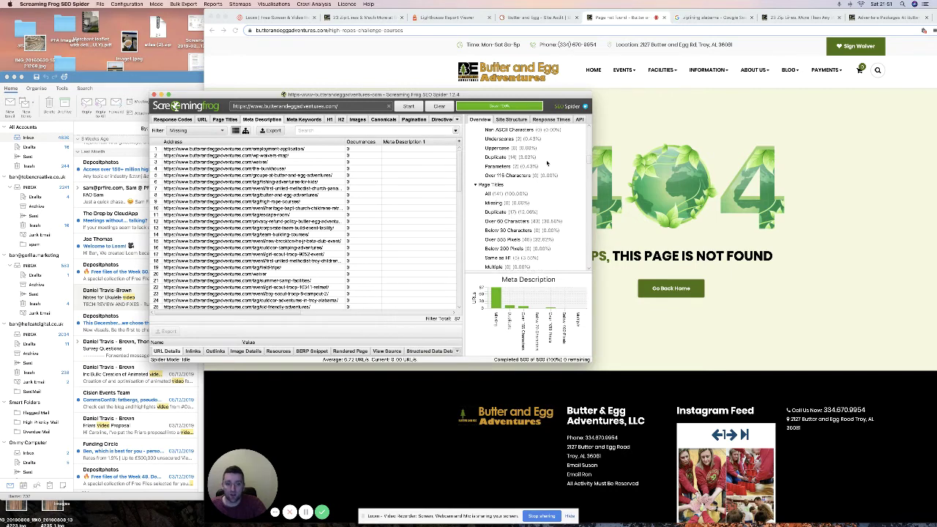
scroll(546, 163, down, 2)
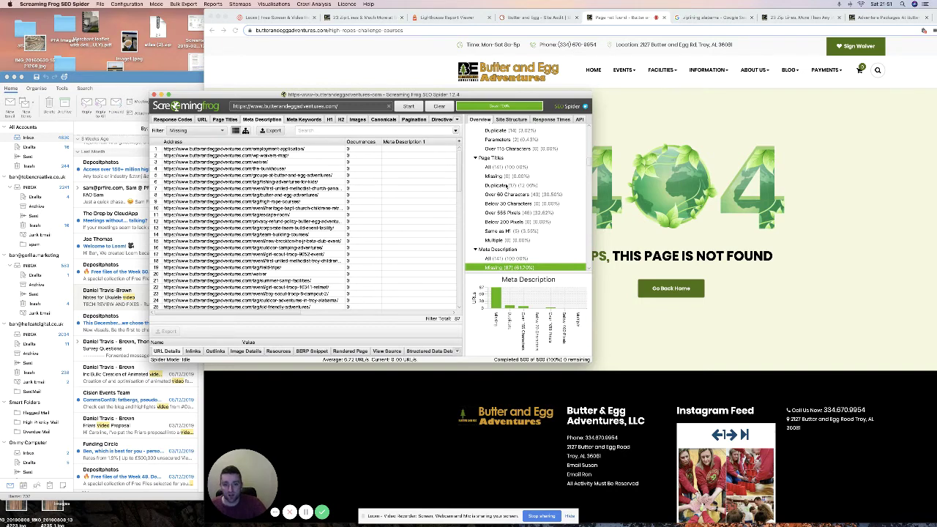
scroll(514, 179, down, 1)
scroll(515, 179, down, 3)
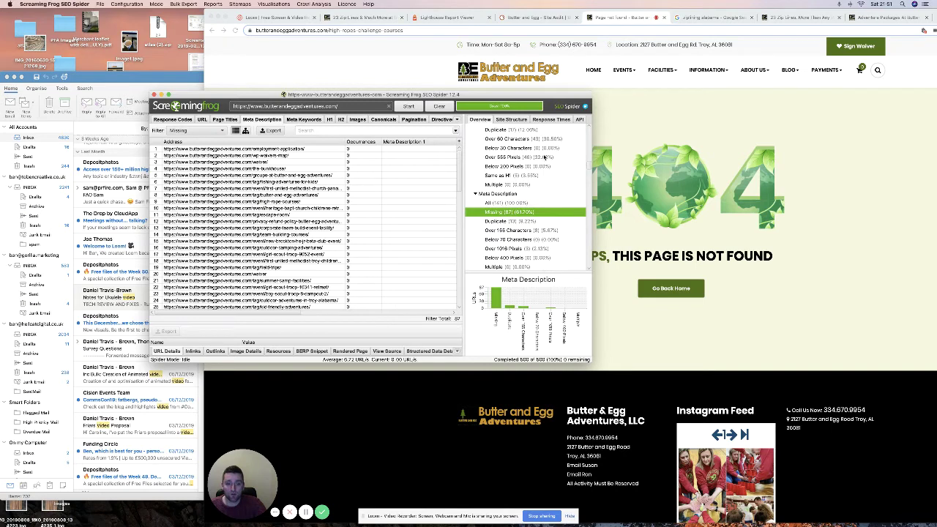
scroll(545, 160, down, 1)
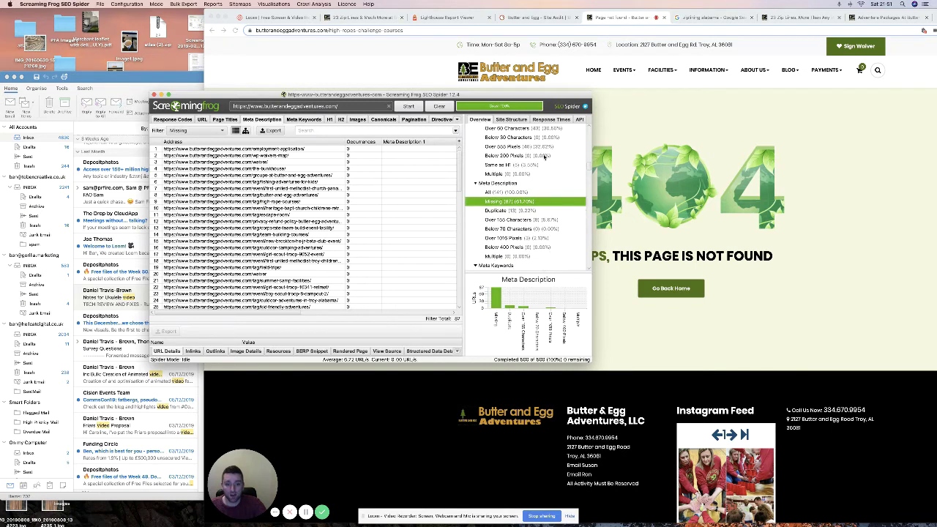
Step: Filter the crawl to pages with duplicate meta descriptions and review the listed addresses
click(496, 212)
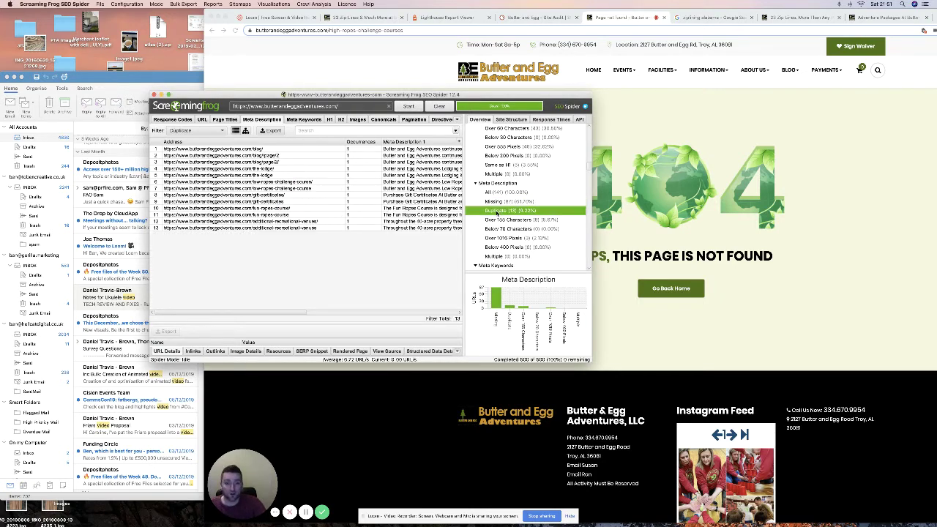
scroll(478, 211, down, 1)
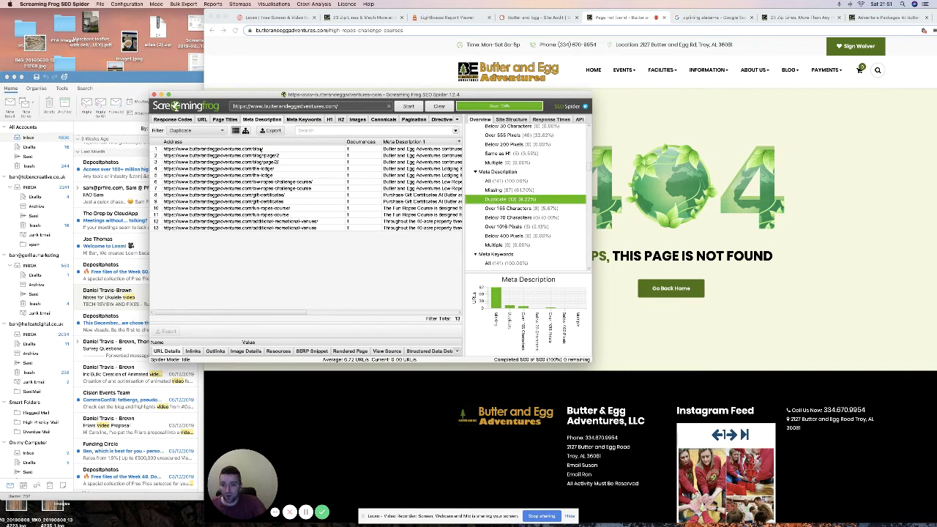
scroll(486, 199, up, 2)
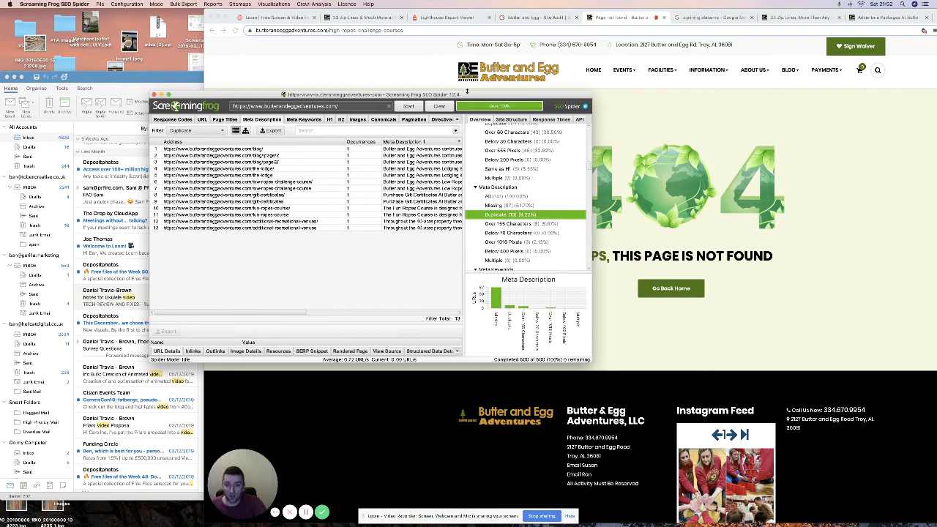
scroll(514, 164, up, 5)
scroll(515, 164, up, 2)
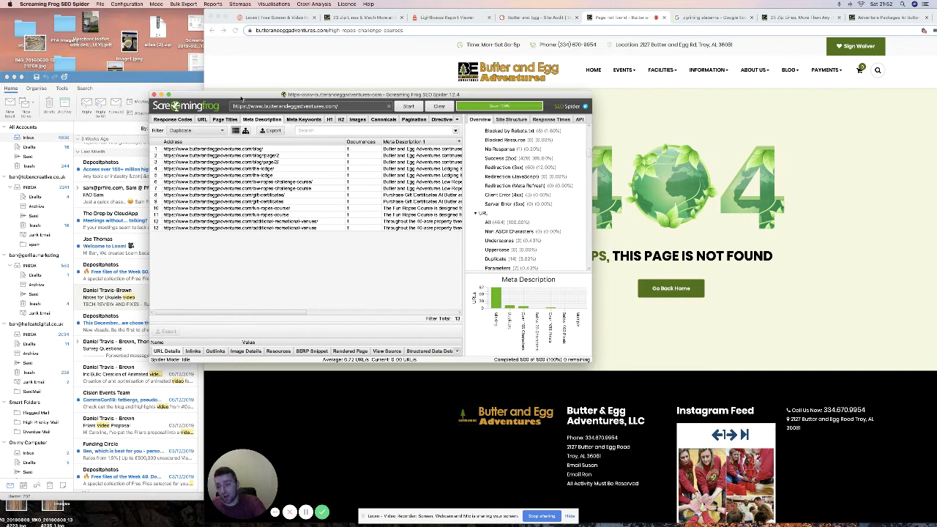
Step: Switch back to Chrome, reposition its window and look through the Google results for "ziplining alabama" for Butter and Egg's listing
click(270, 50)
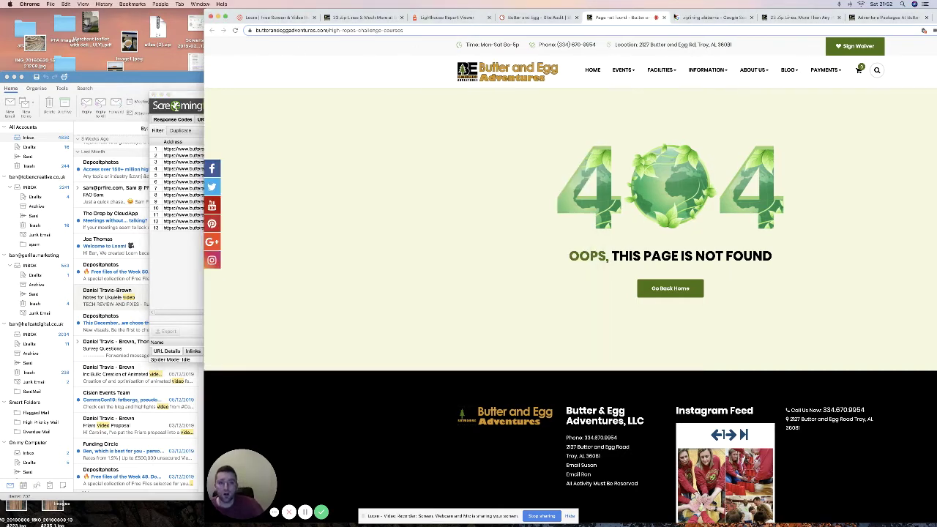
drag(676, 17, 552, 18)
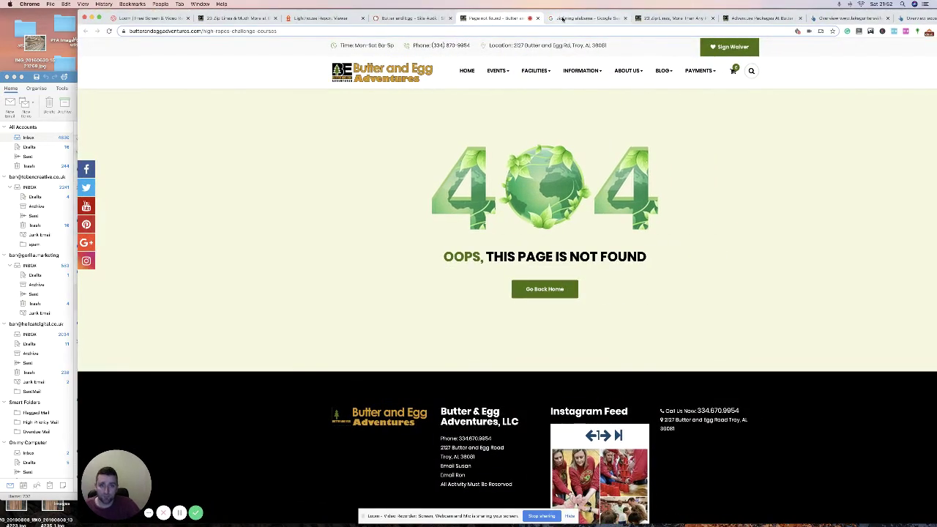
click(562, 19)
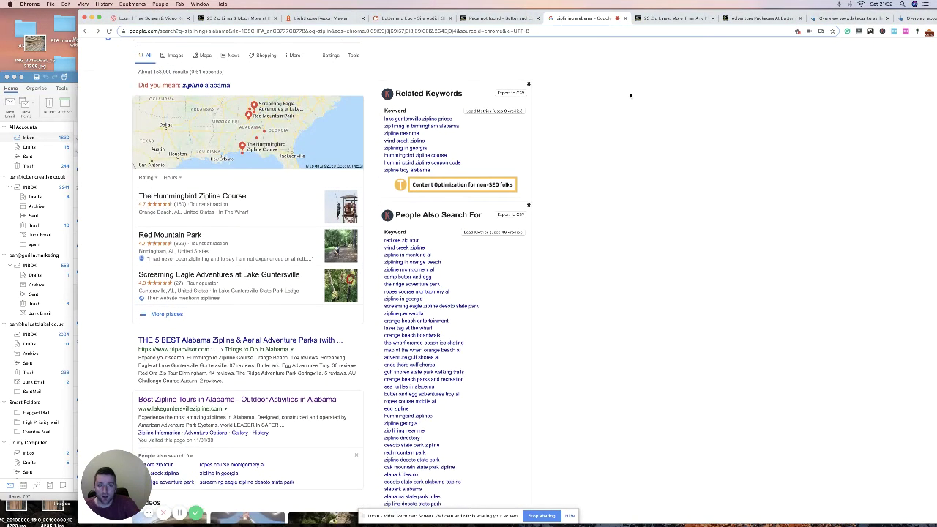
scroll(630, 95, down, 5)
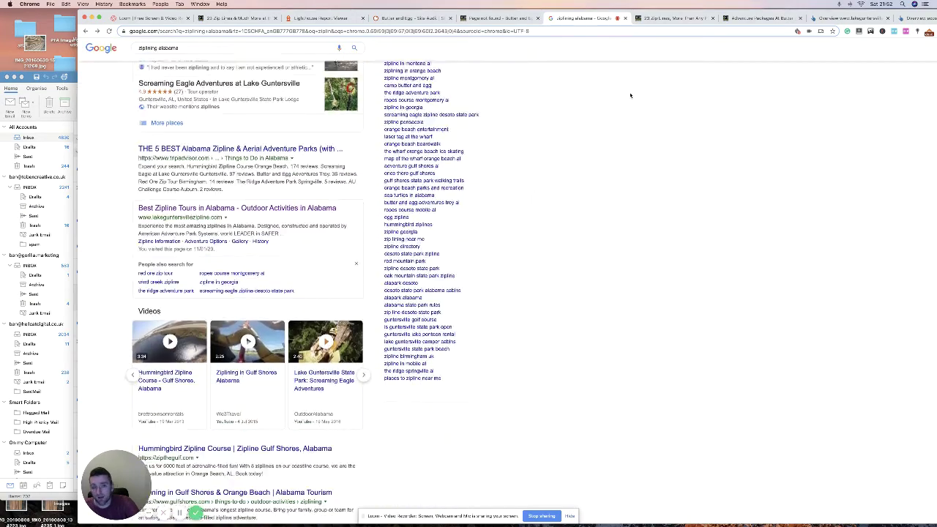
scroll(630, 95, down, 4)
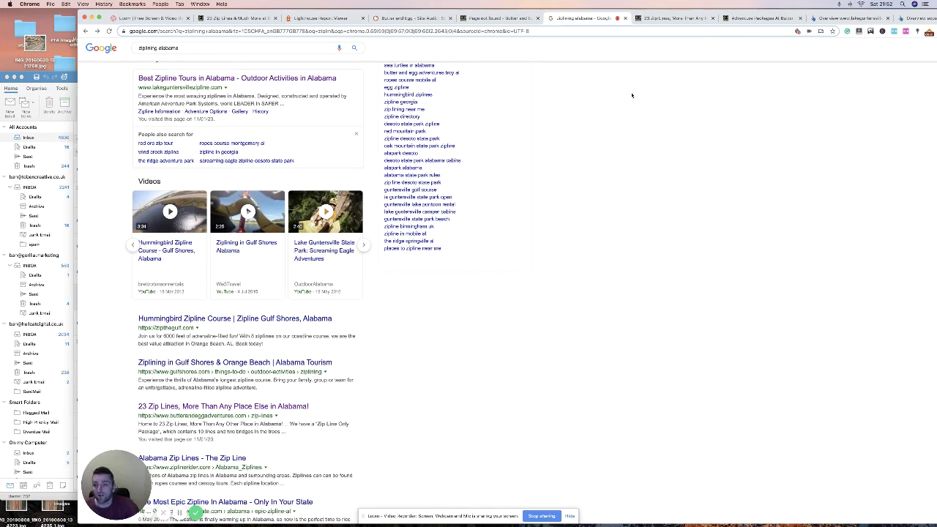
Step: Compare the map listings and organic competitors for "ziplining alabama" with Butter and Egg's zip-lines result
scroll(630, 95, up, 8)
scroll(632, 95, up, 1)
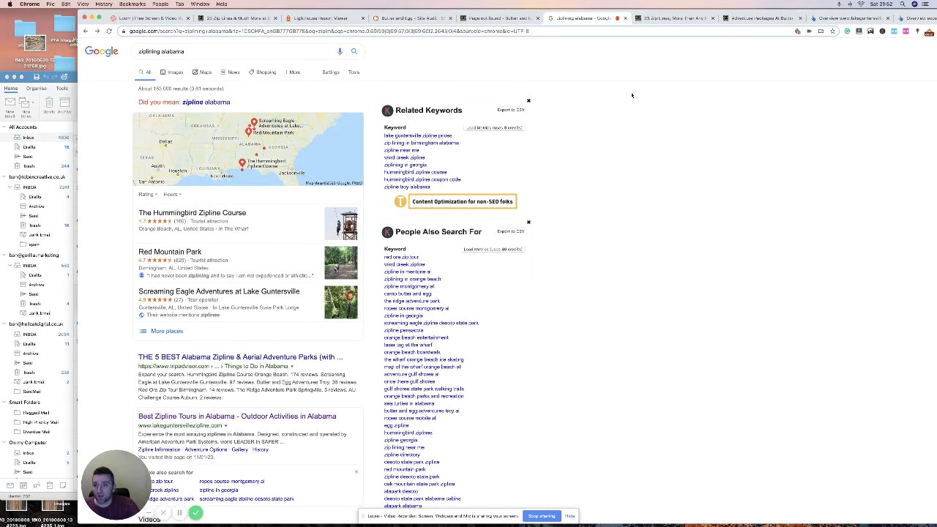
scroll(632, 95, down, 5)
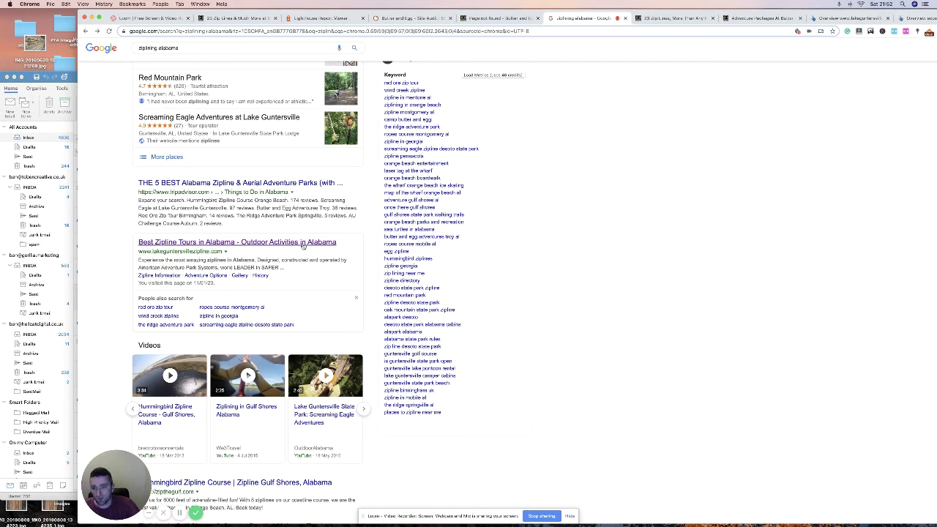
scroll(742, 227, down, 2)
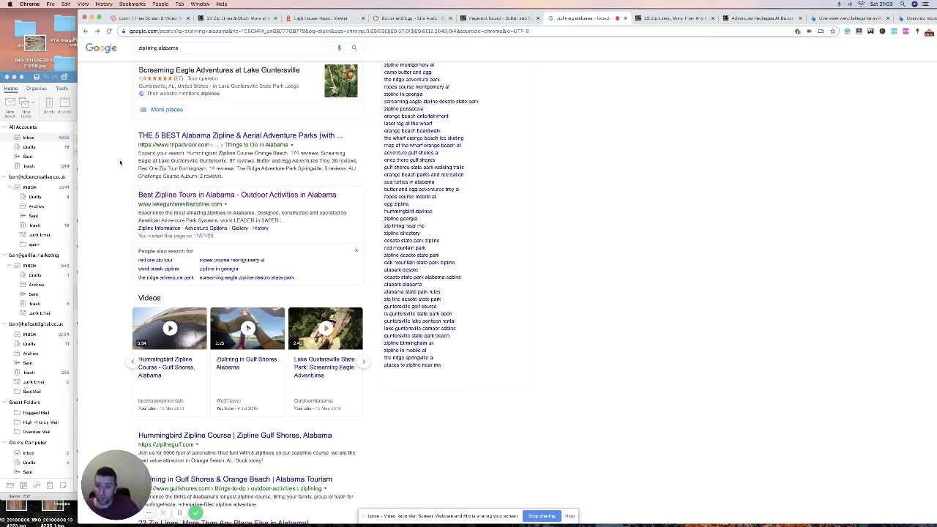
scroll(147, 164, down, 2)
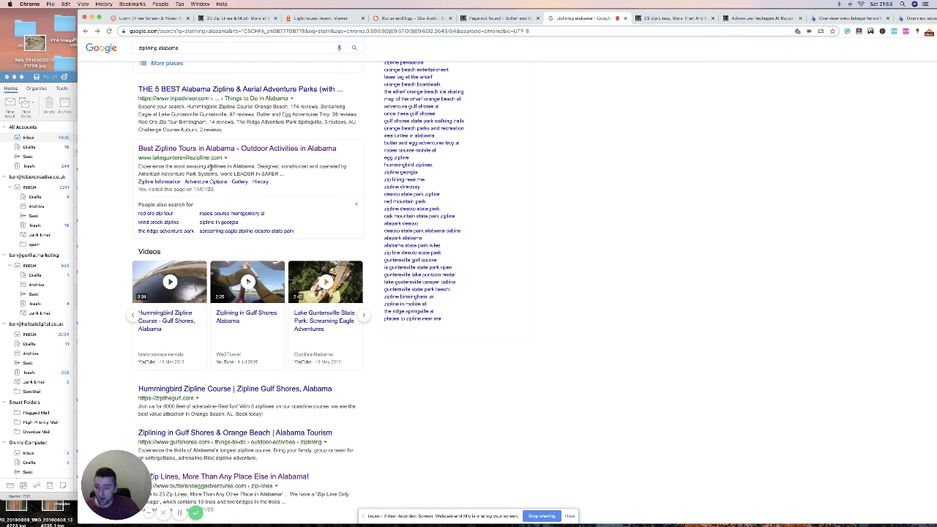
scroll(212, 167, down, 3)
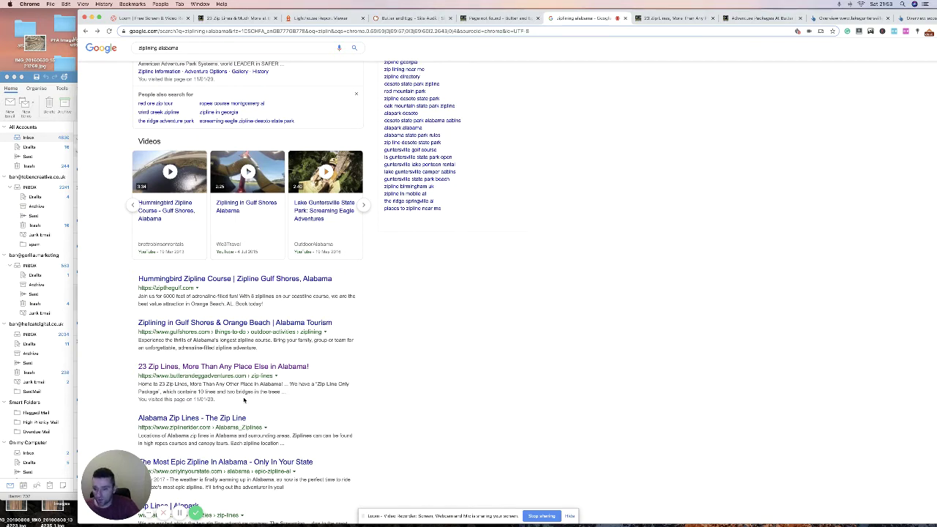
scroll(269, 381, up, 1)
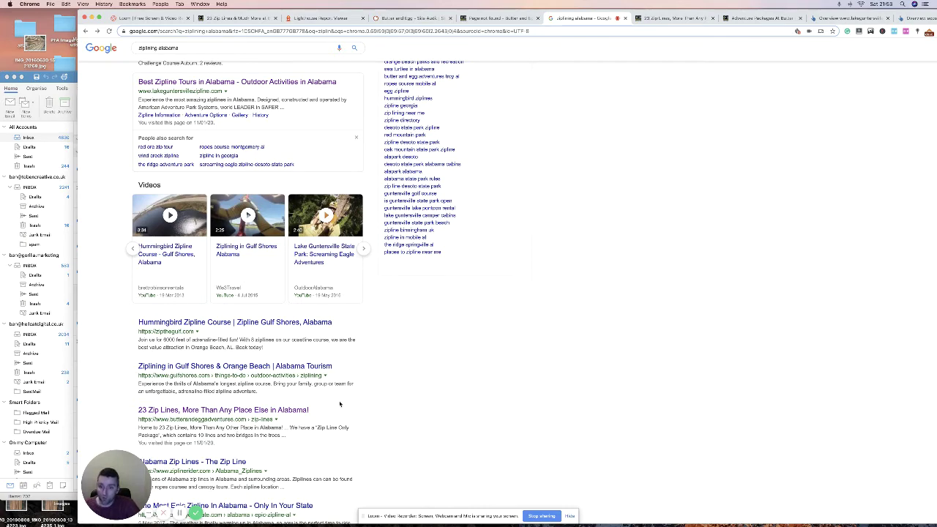
scroll(340, 403, up, 5)
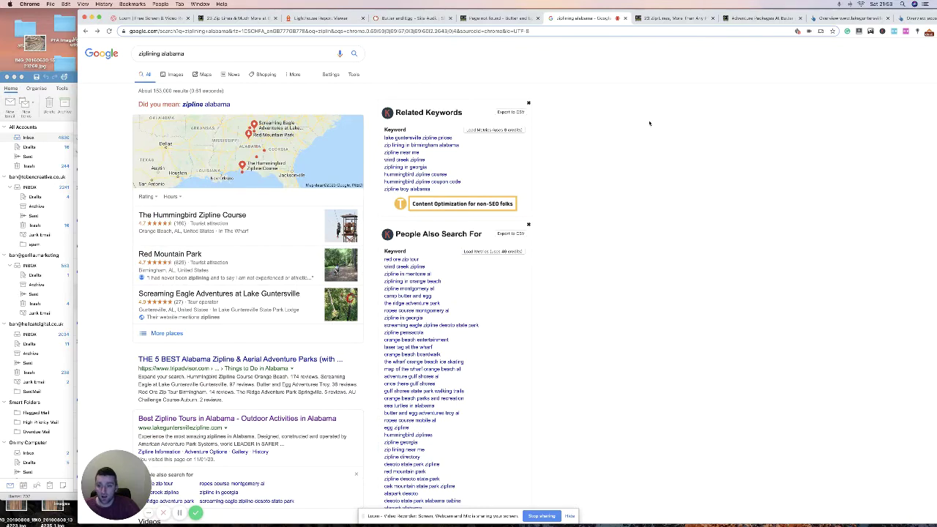
scroll(648, 122, down, 6)
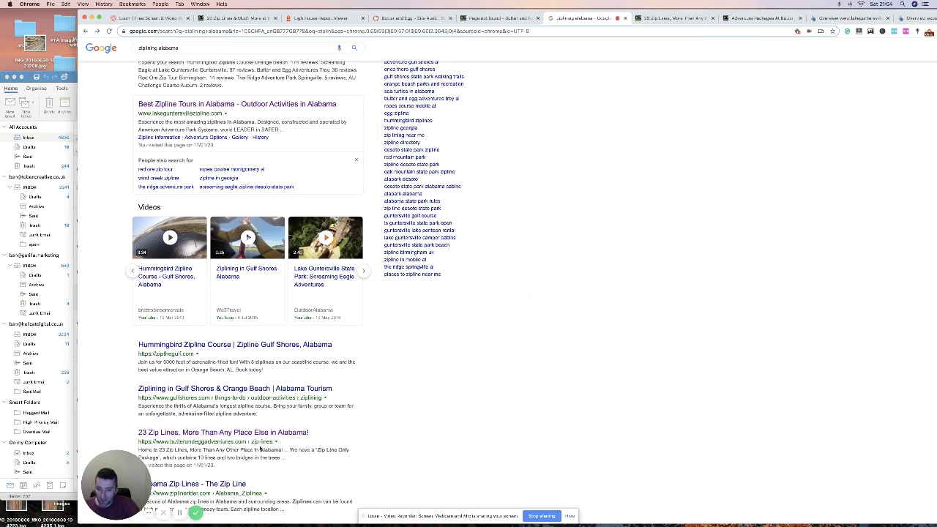
scroll(260, 448, up, 8)
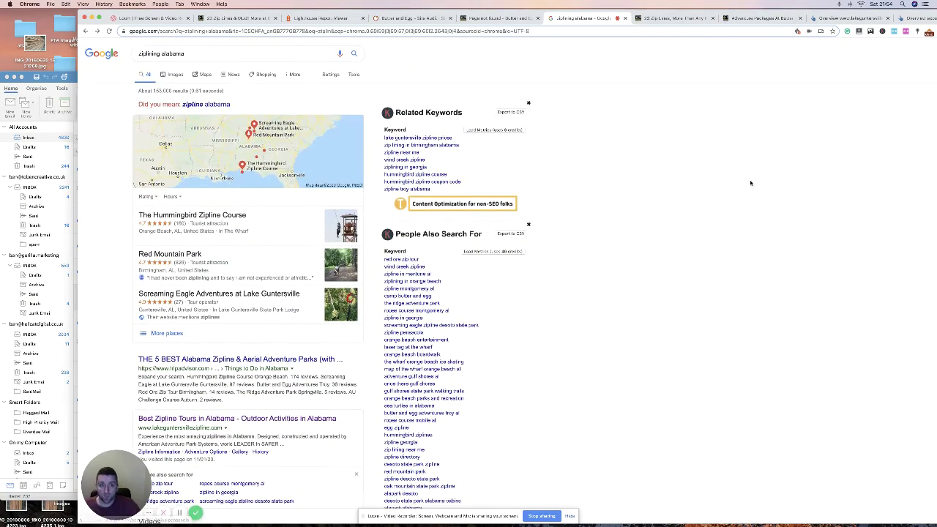
Step: Shift the browser window and review the banner title and headings on Butter and Egg's already open zip-lines page
drag(698, 12, 676, 12)
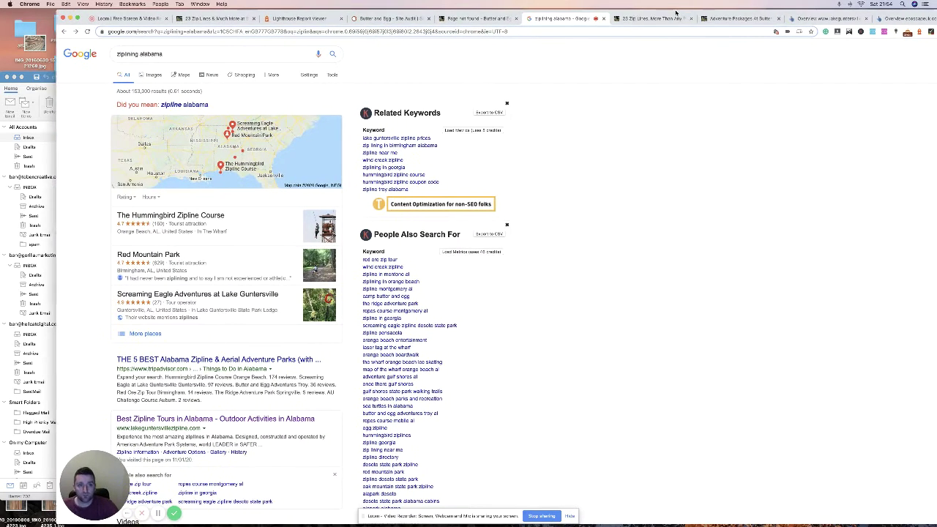
click(648, 18)
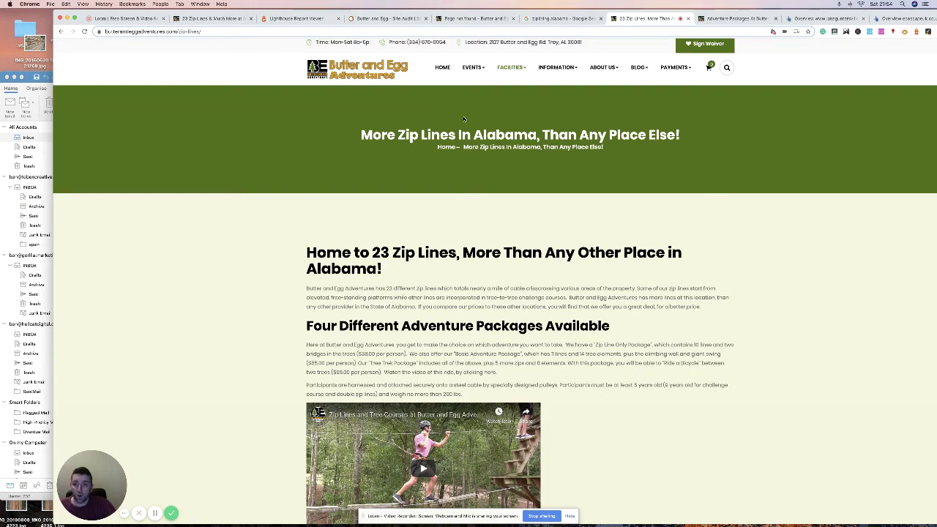
scroll(464, 119, down, 3)
scroll(475, 128, up, 3)
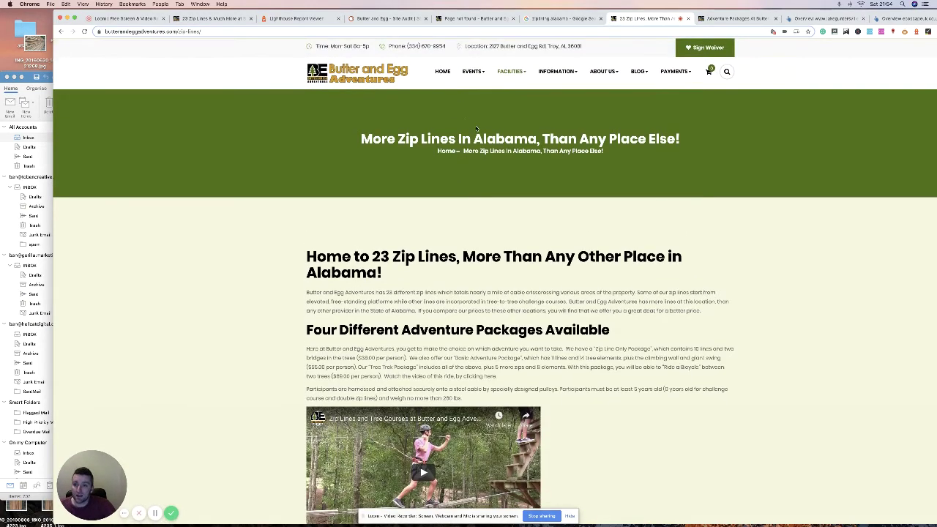
scroll(476, 126, down, 1)
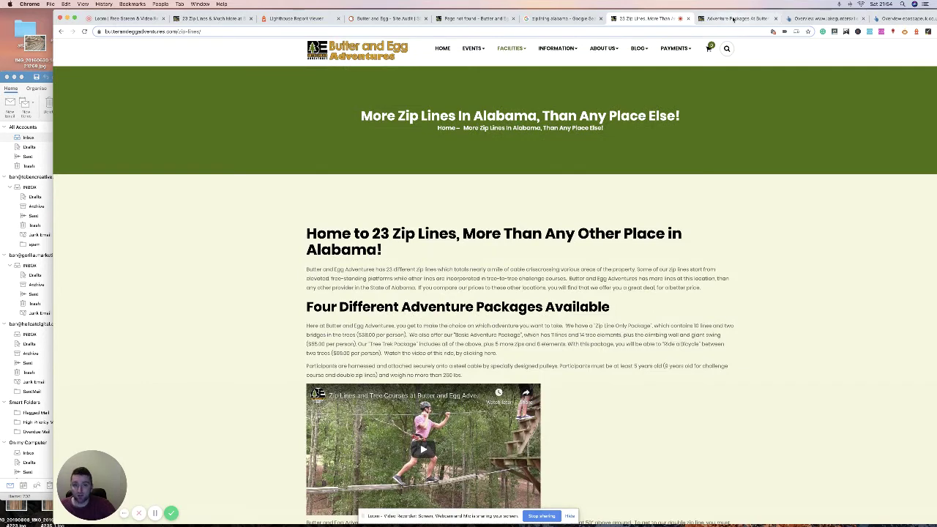
Step: Switch to the Adventure Packages page and examine its "Ziplines in Alabama" heading, body text and package details
click(733, 19)
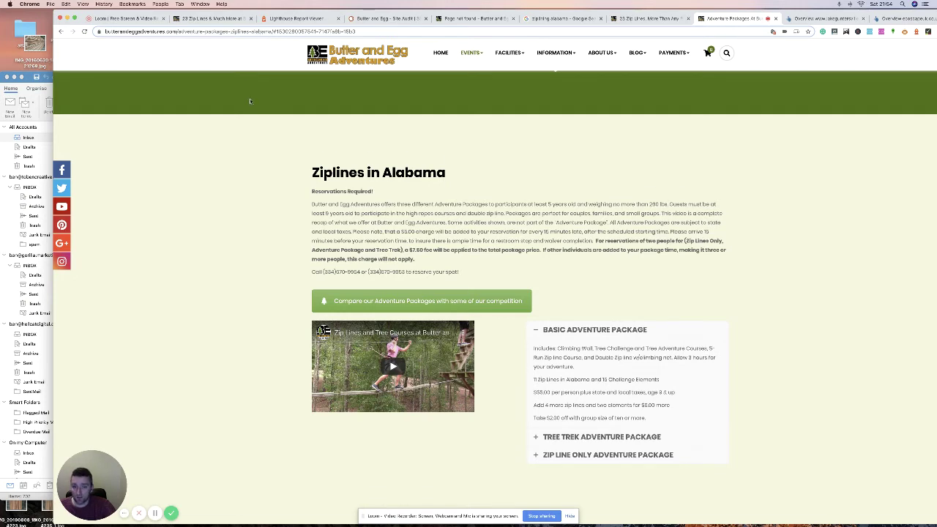
scroll(250, 101, down, 1)
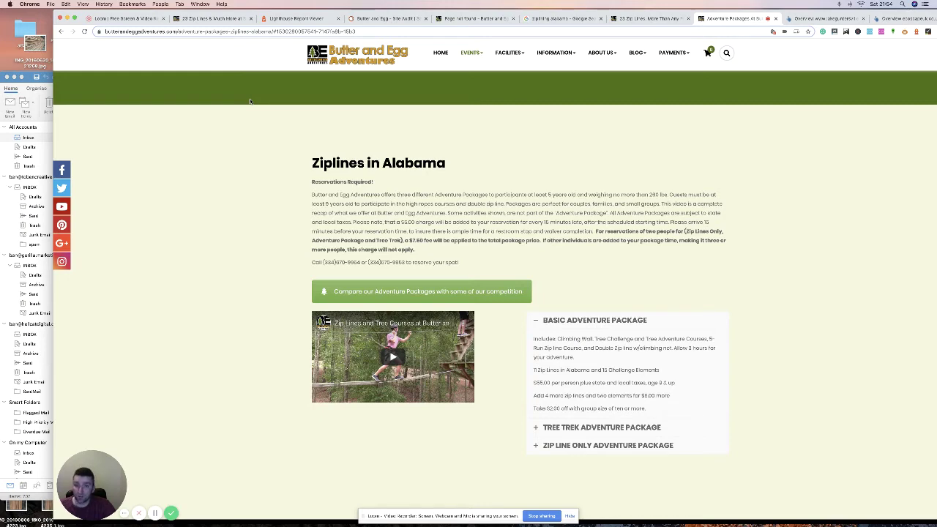
scroll(559, 177, down, 3)
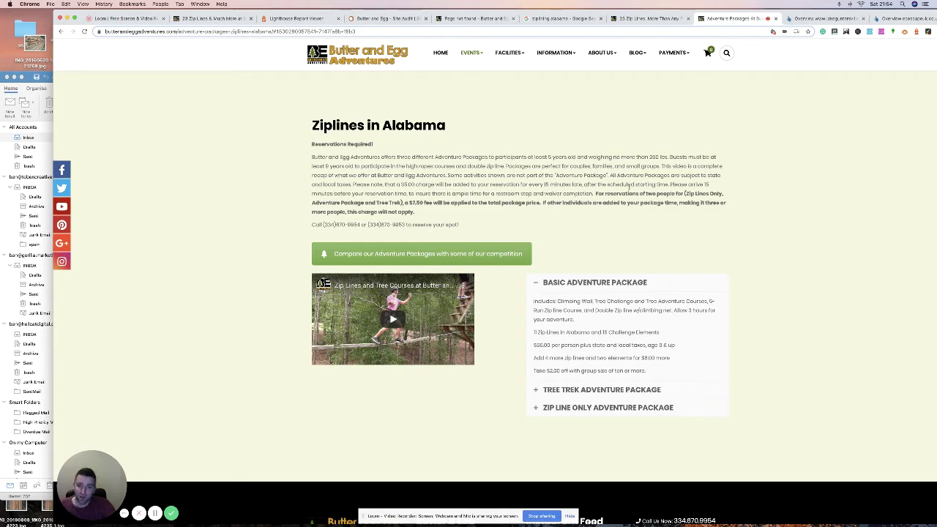
scroll(630, 187, down, 2)
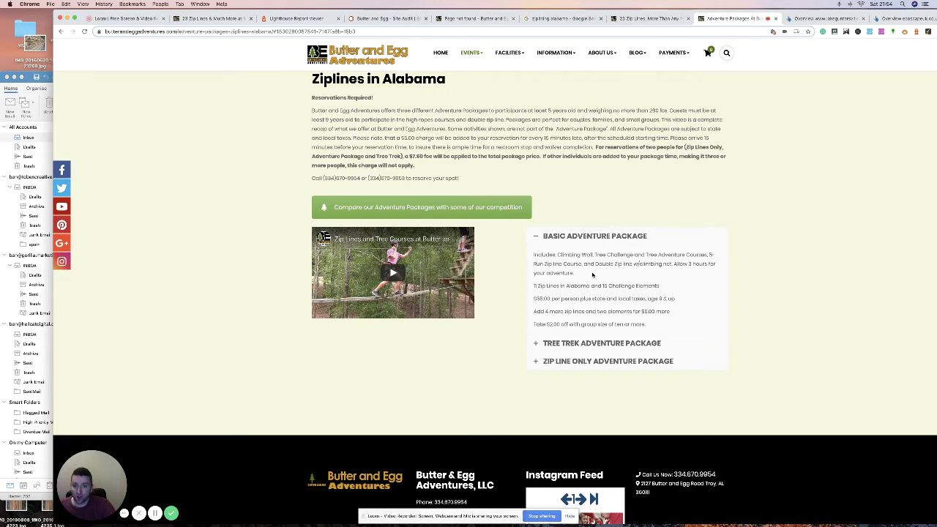
scroll(593, 275, up, 5)
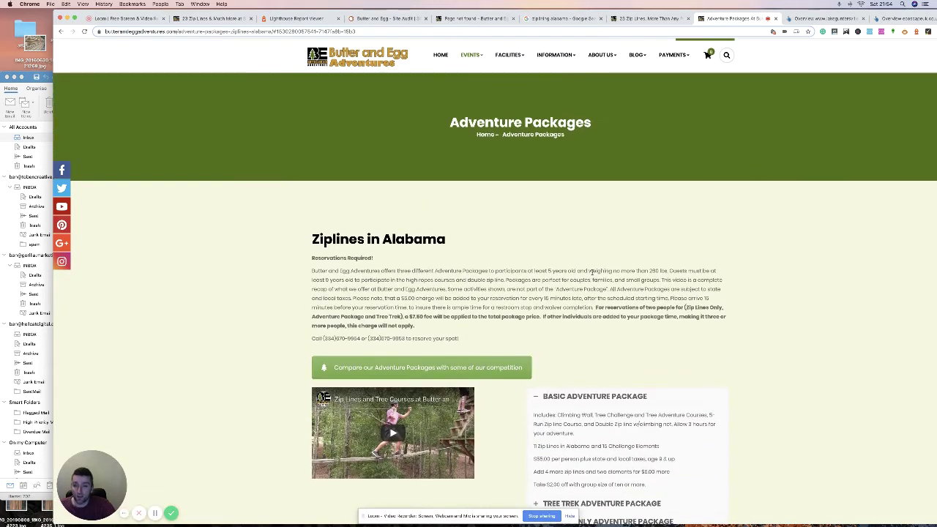
scroll(593, 272, down, 2)
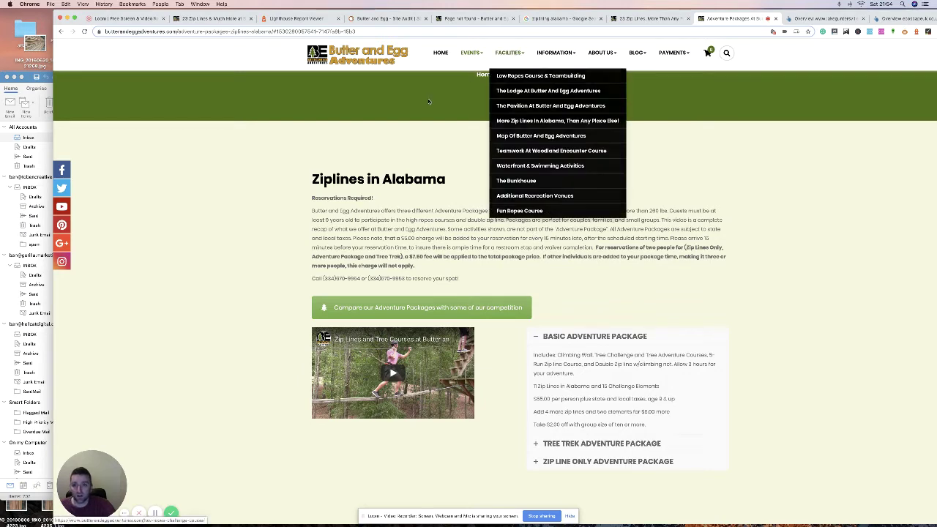
Step: Reposition the browser window, open lakeguntersvillezipline.com in a new tab and review the competitor's home page
drag(455, 13, 413, 12)
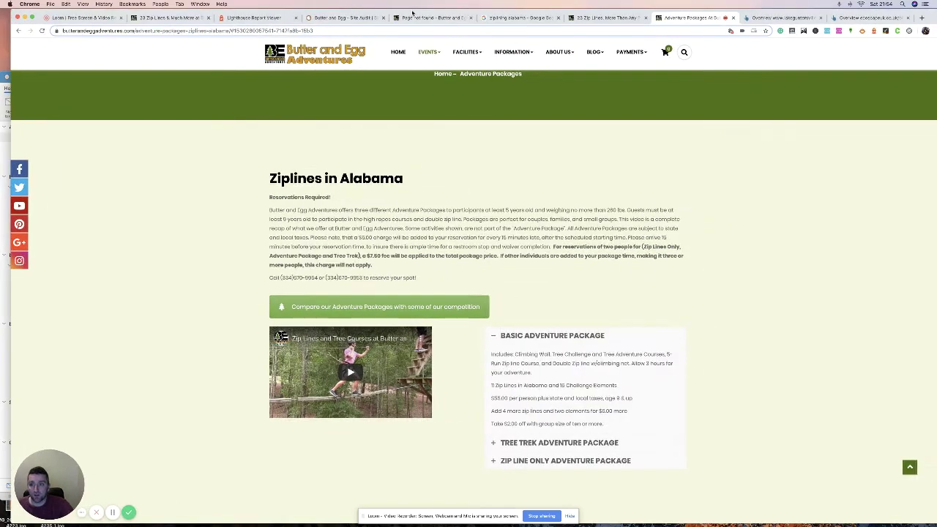
click(922, 17)
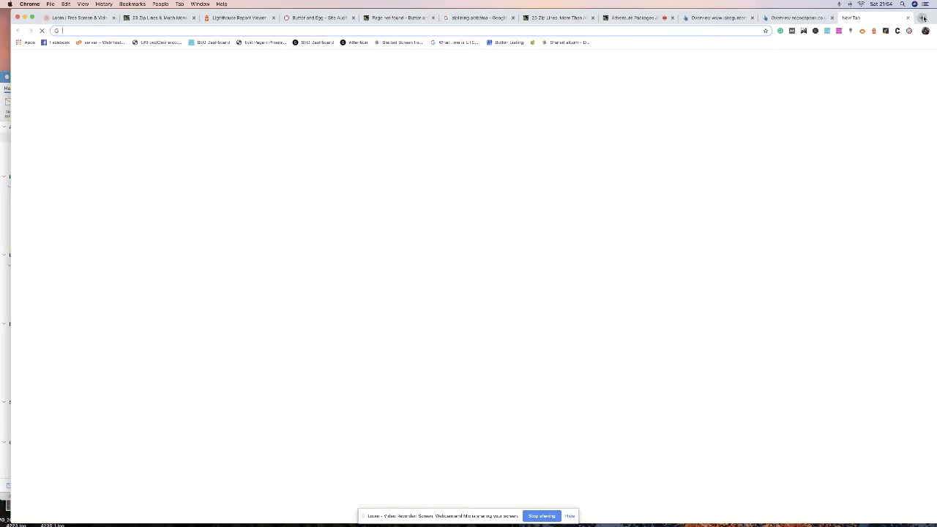
text(lak)
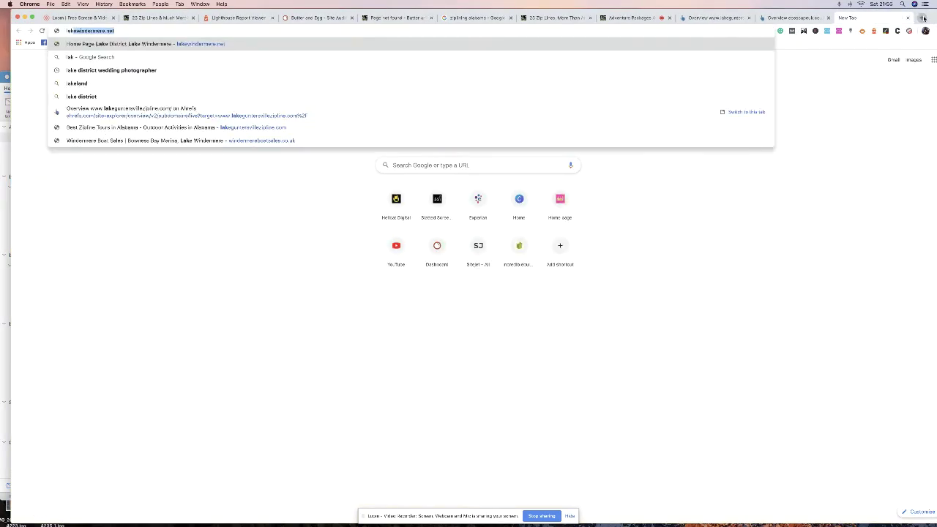
text(egun)
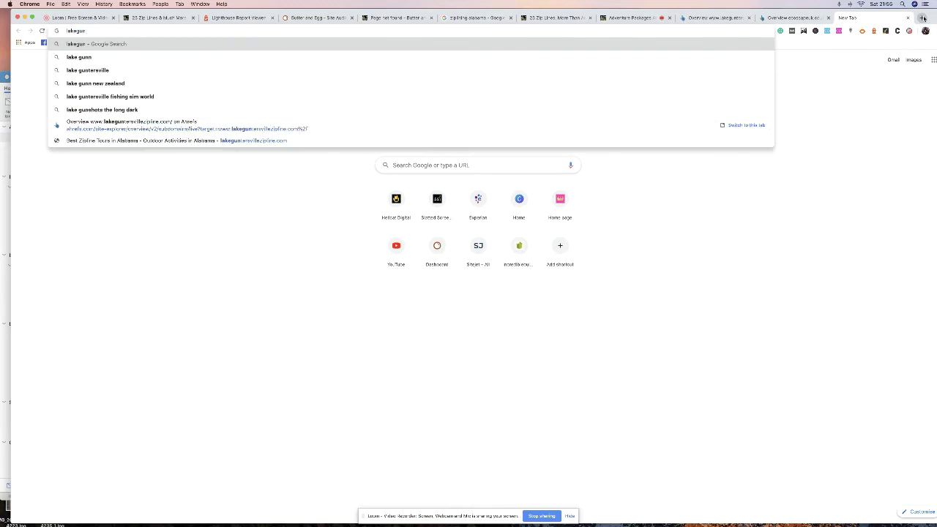
key(BackSpace)
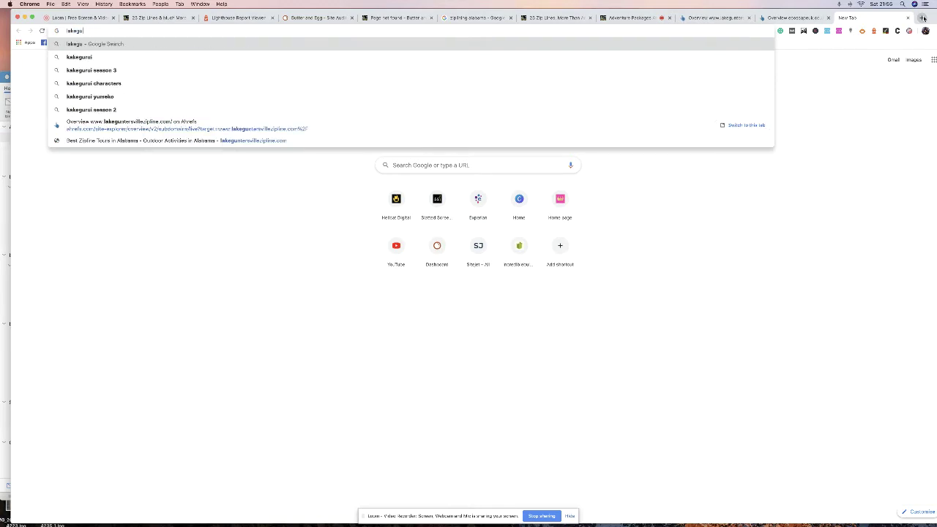
text(n)
key(Return)
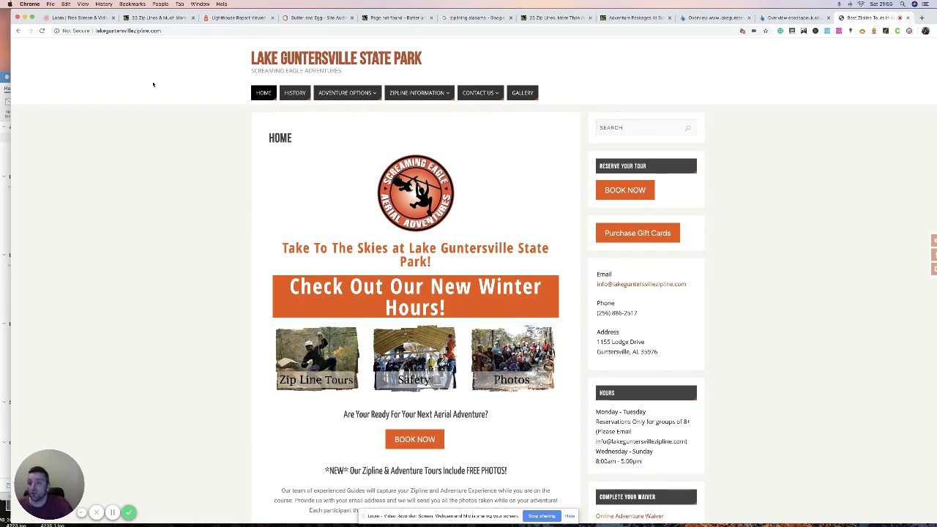
scroll(154, 85, down, 1)
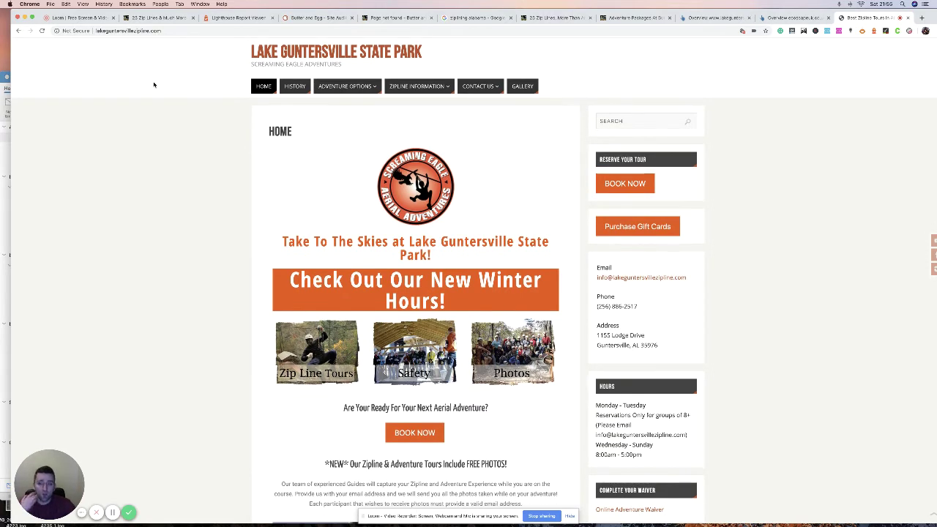
scroll(154, 56, up, 1)
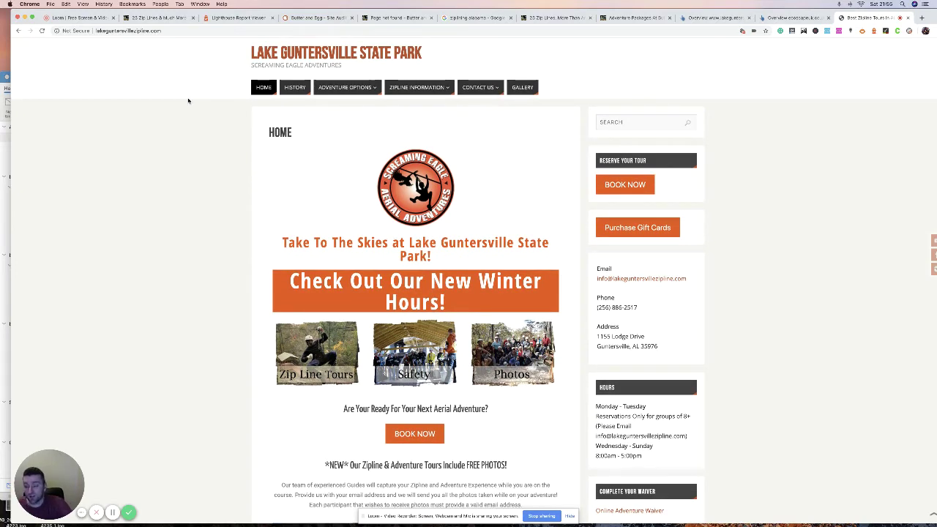
scroll(188, 101, down, 1)
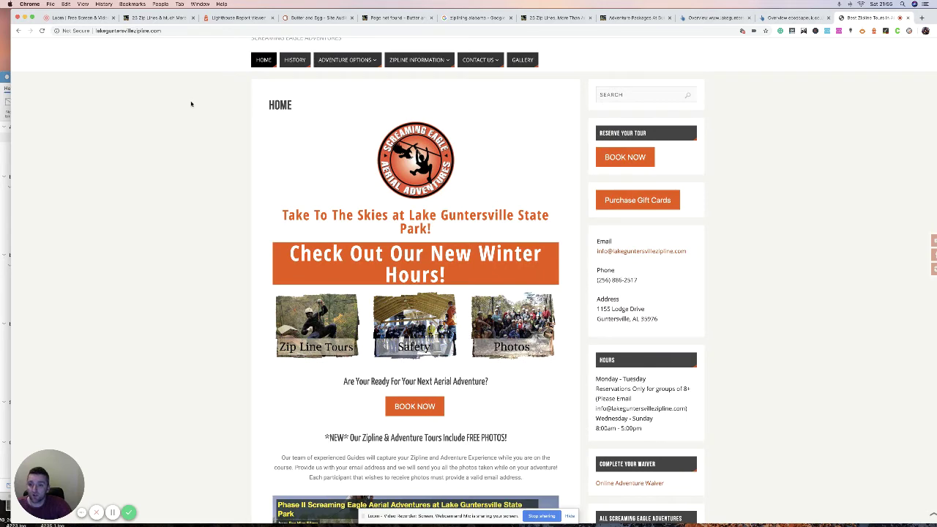
Step: Return to Butter and Egg's zip-lines page, open the site's blog and look through the listed posts
click(563, 21)
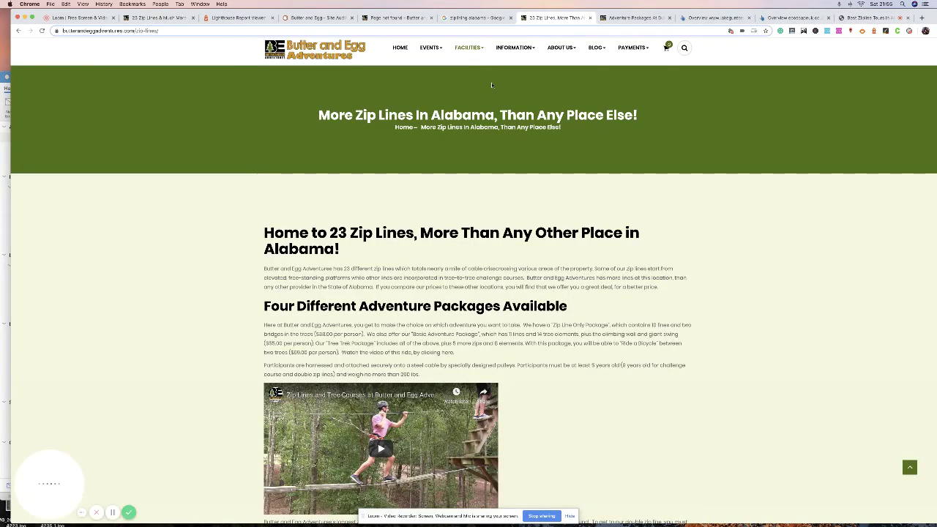
scroll(478, 70, down, 1)
scroll(477, 70, up, 2)
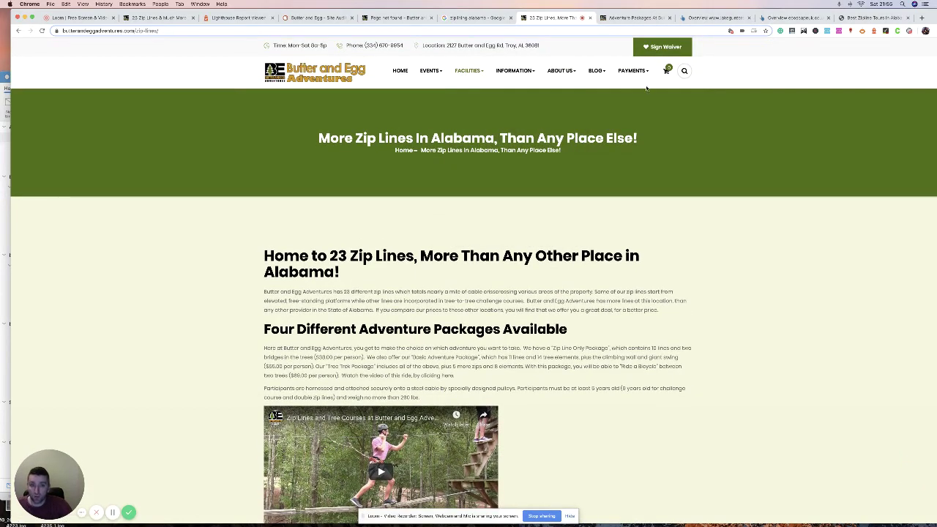
click(593, 71)
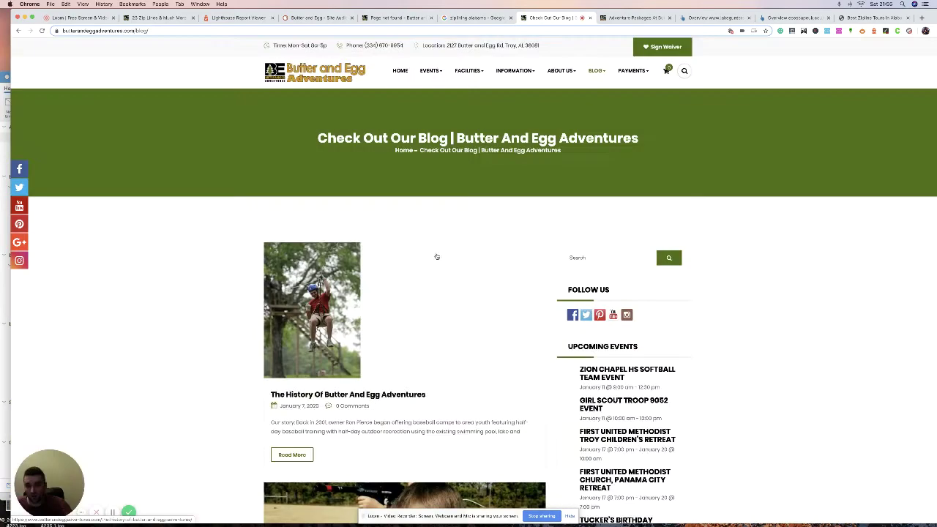
scroll(434, 256, down, 10)
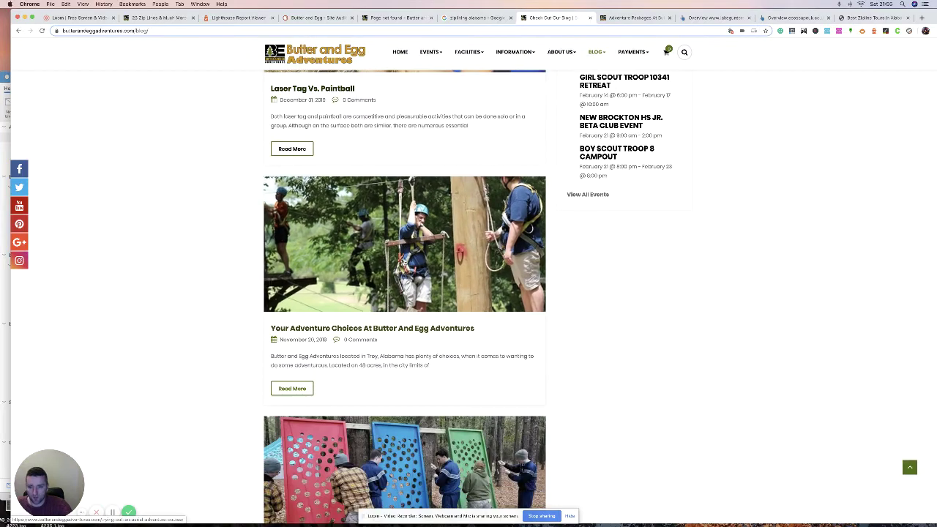
scroll(403, 264, up, 8)
scroll(403, 264, down, 3)
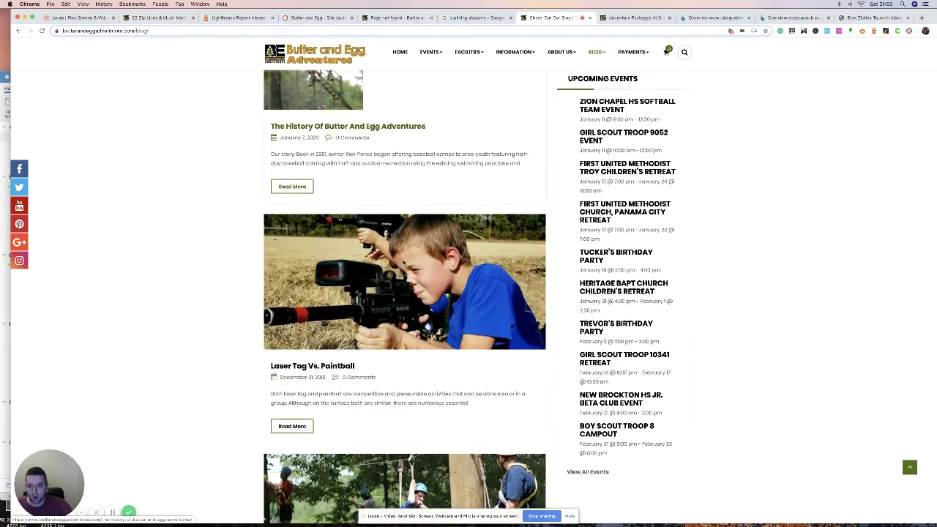
Step: Open the "Laser Tag Vs. Paintball" blog post and review its opening sections and headings
click(403, 263)
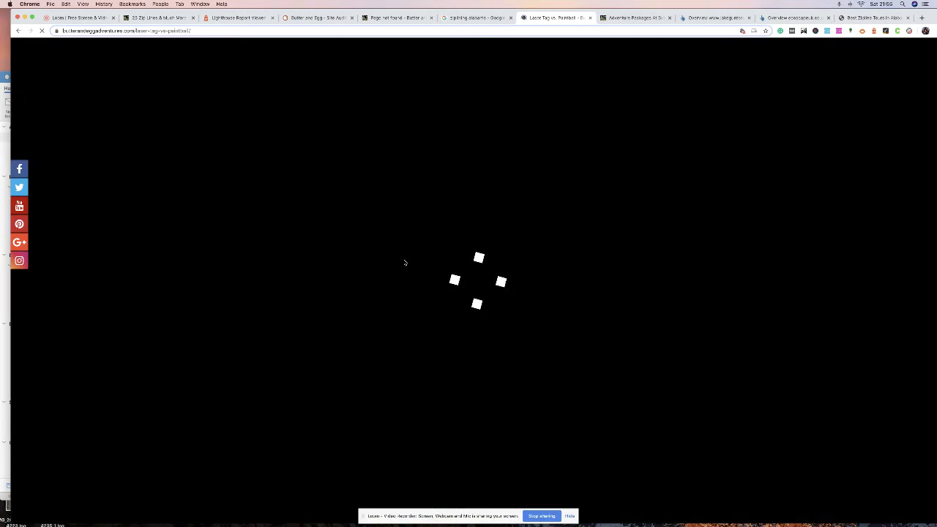
scroll(412, 260, down, 1)
scroll(412, 260, down, 1)
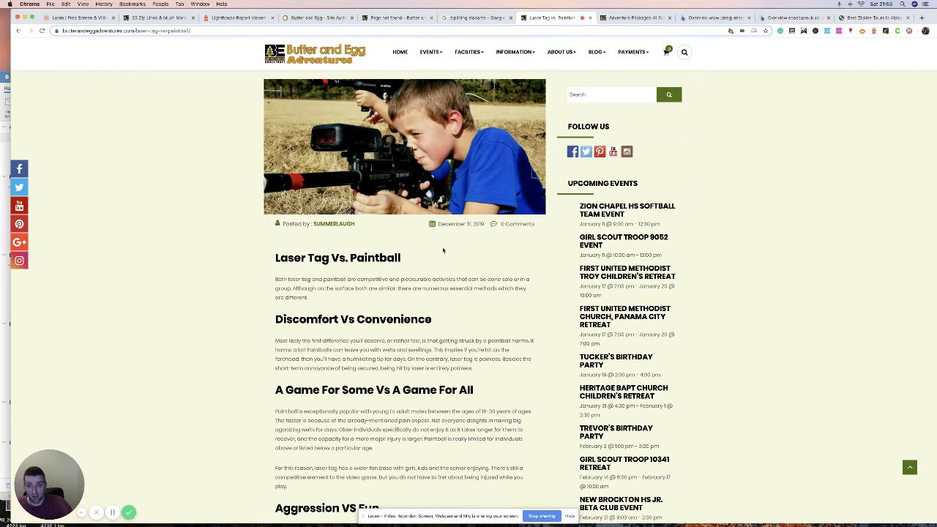
Step: Read the rest of the "Laser Tag Vs. Paintball" post, follow its Elimination mission link to check the destination, and return to the post
scroll(443, 251, down, 4)
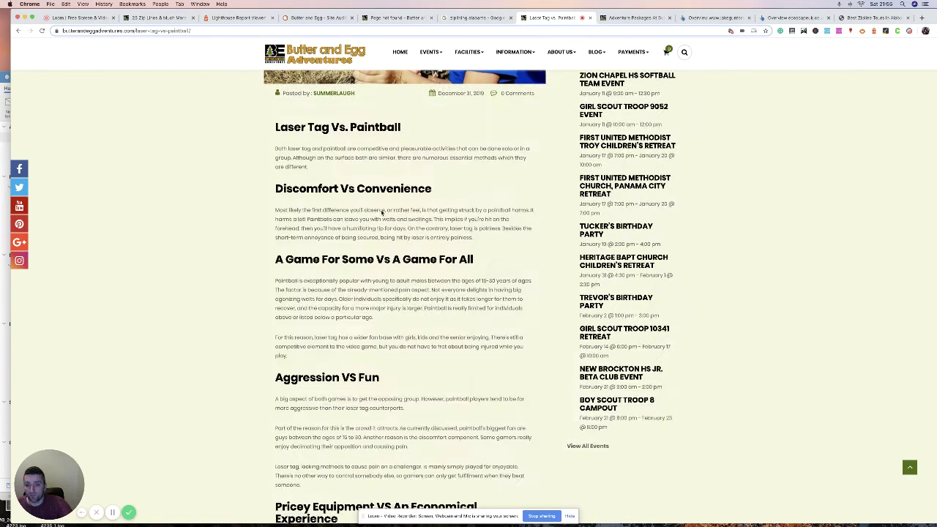
scroll(377, 190, down, 1)
scroll(372, 241, down, 2)
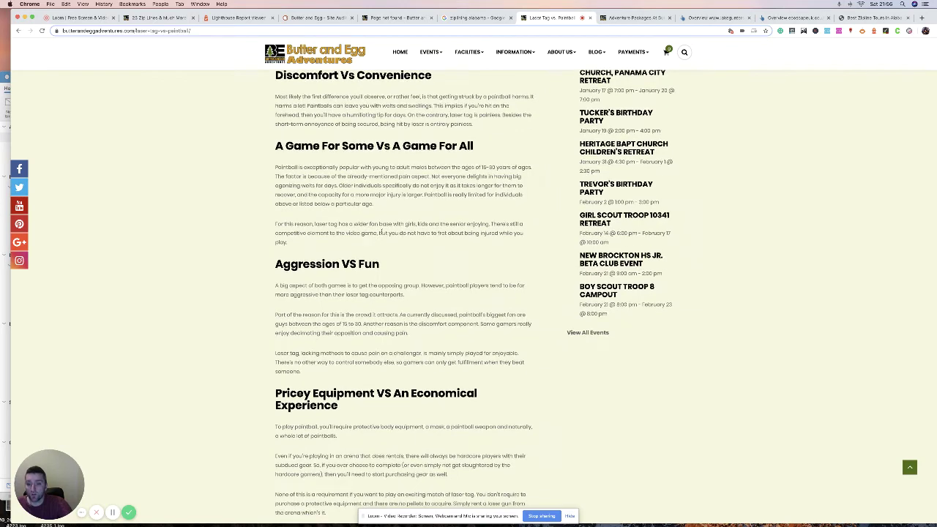
scroll(403, 254, down, 8)
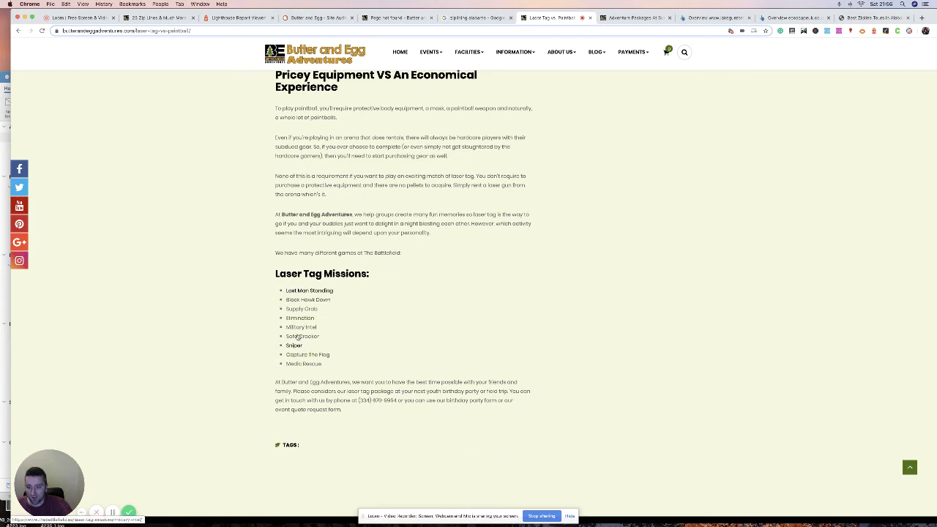
click(299, 319)
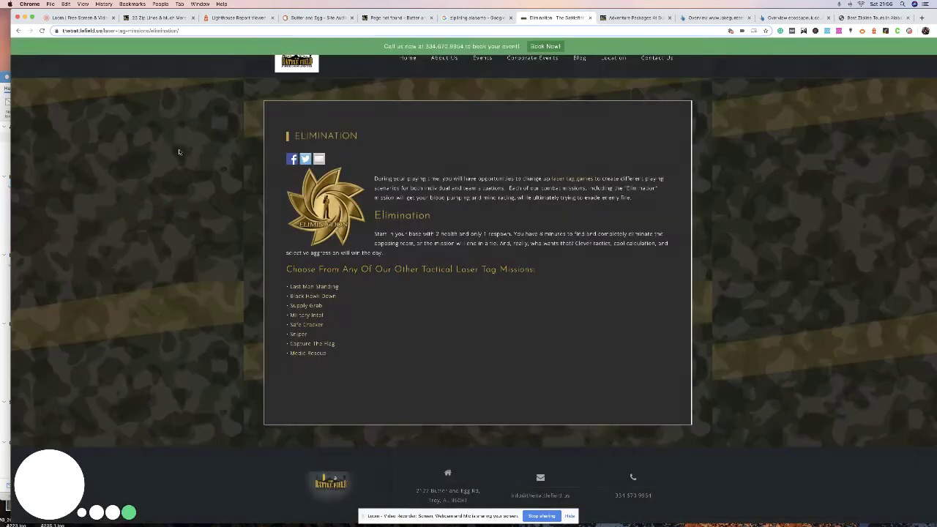
click(17, 31)
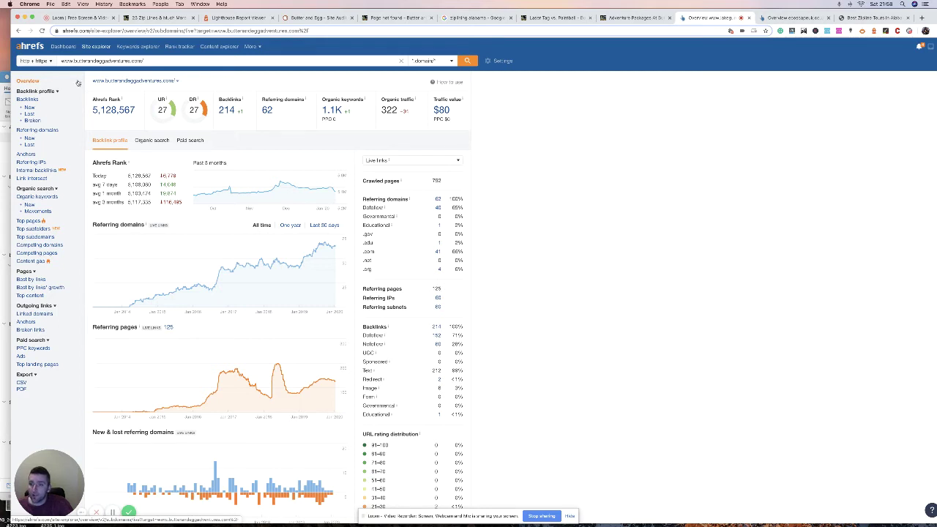
Step: Compare the Ahrefs overview metrics of lakeguntersvillezipline.com with those of butterandeggadventures.com, ending on Butter and Egg's overview
click(784, 17)
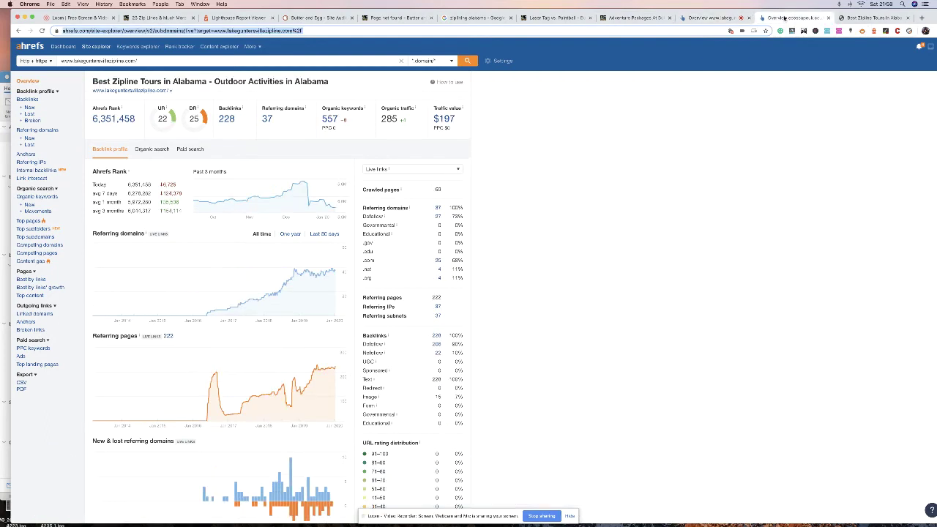
click(712, 19)
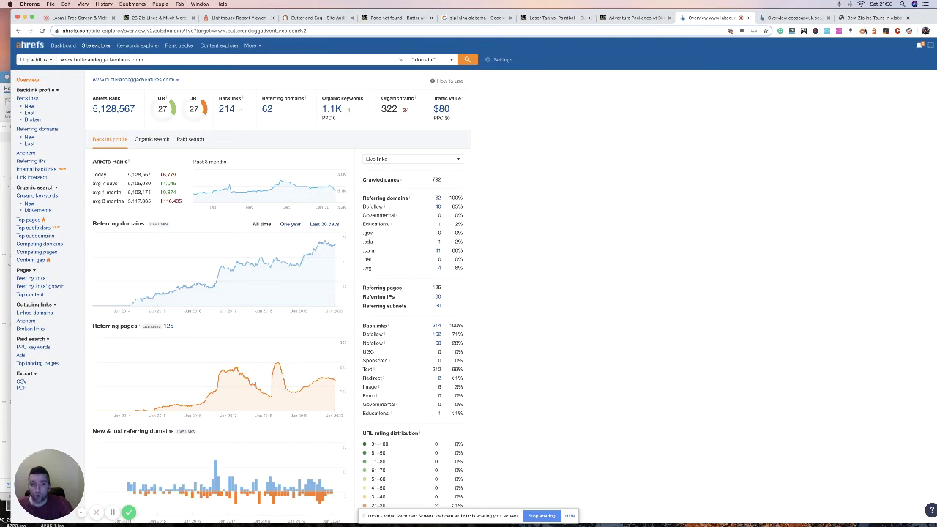
click(798, 18)
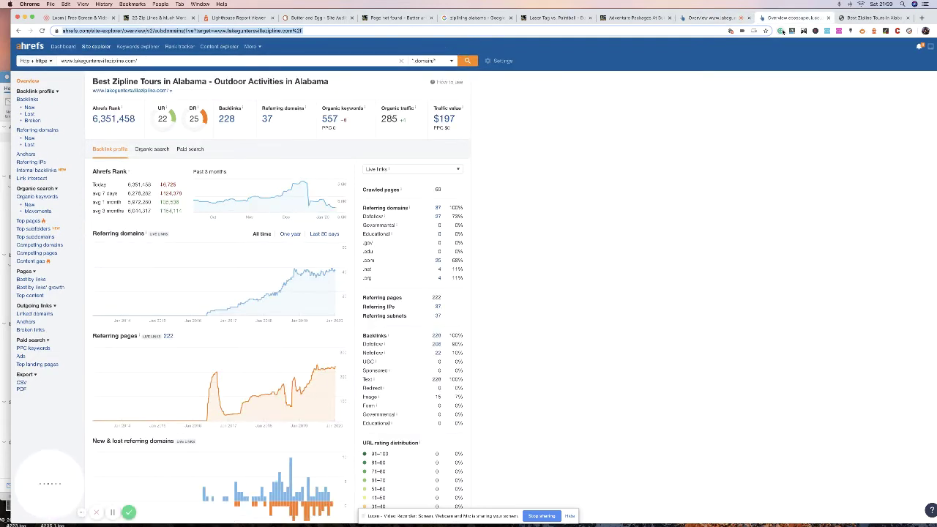
click(716, 18)
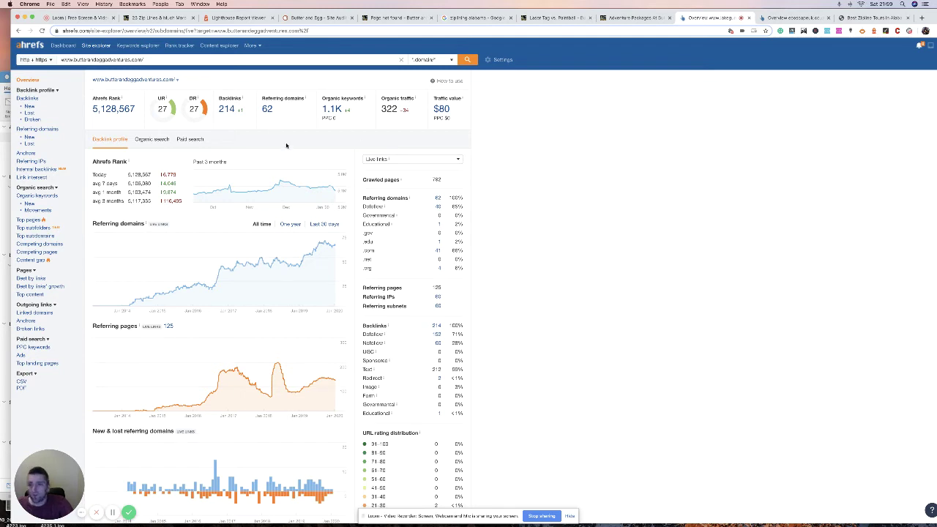
Step: Examine the referring domains, backlink charts and URL rating distribution in Butter and Egg's Ahrefs overview
scroll(286, 145, down, 1)
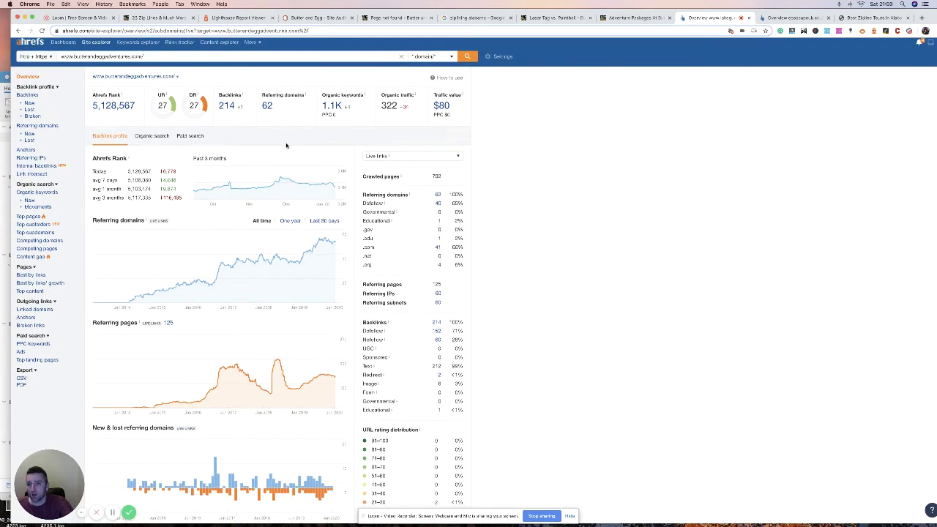
scroll(286, 145, down, 1)
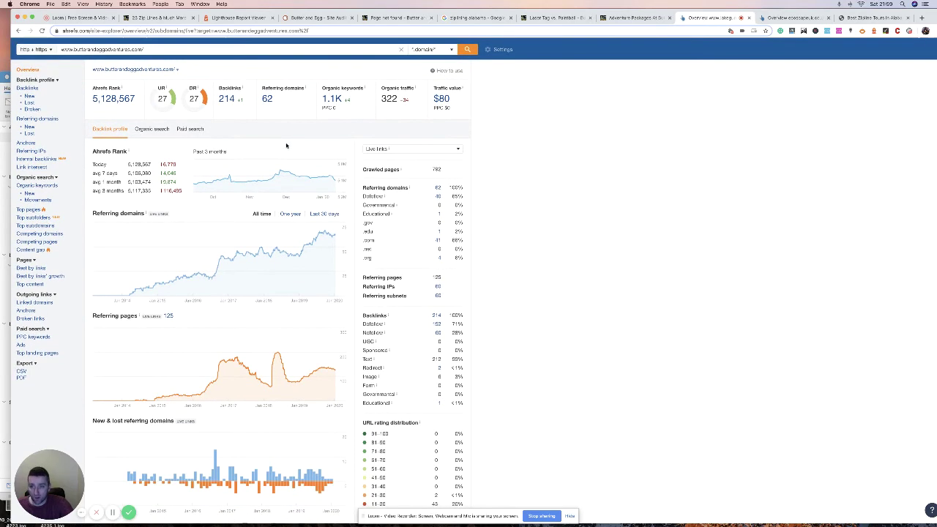
scroll(299, 137, down, 5)
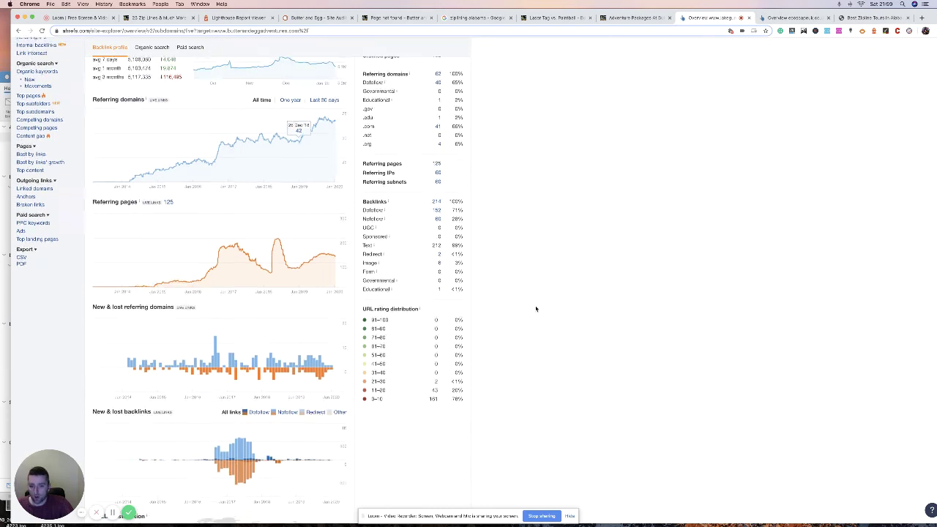
scroll(536, 310, up, 1)
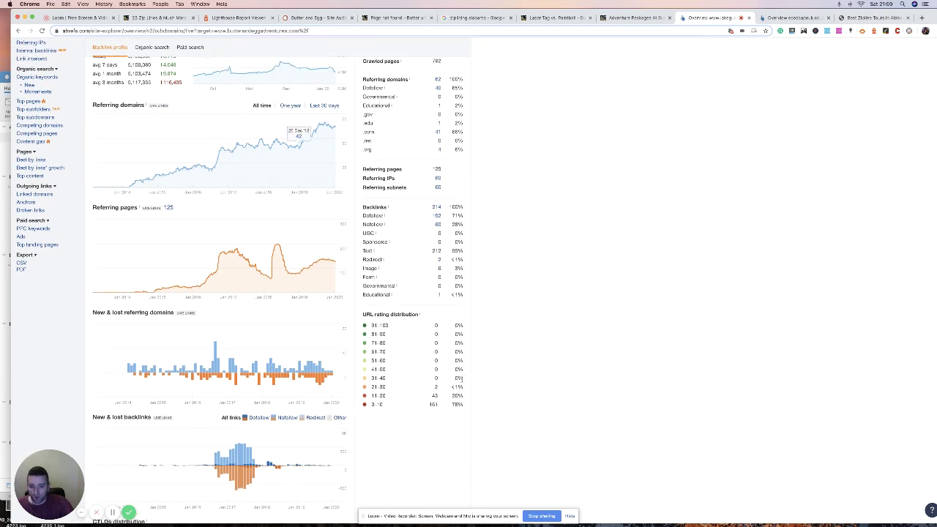
scroll(465, 381, up, 2)
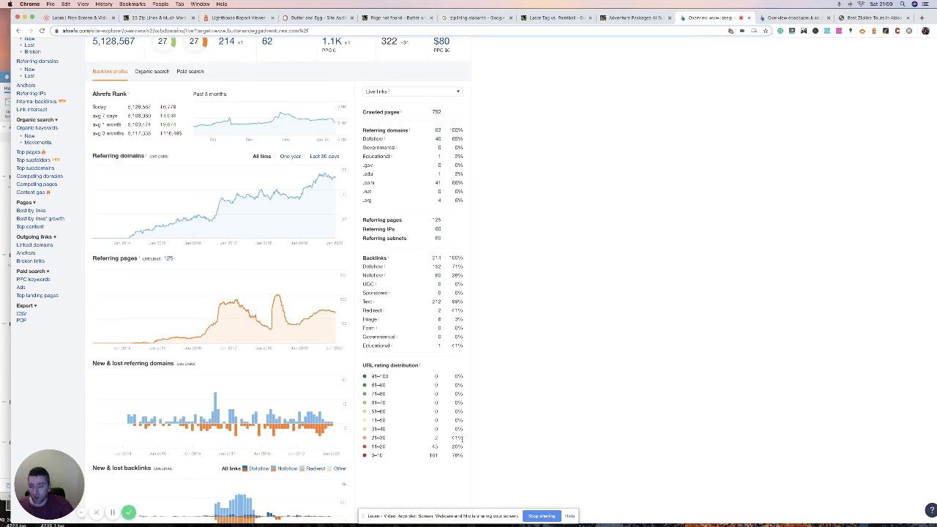
scroll(454, 438, up, 2)
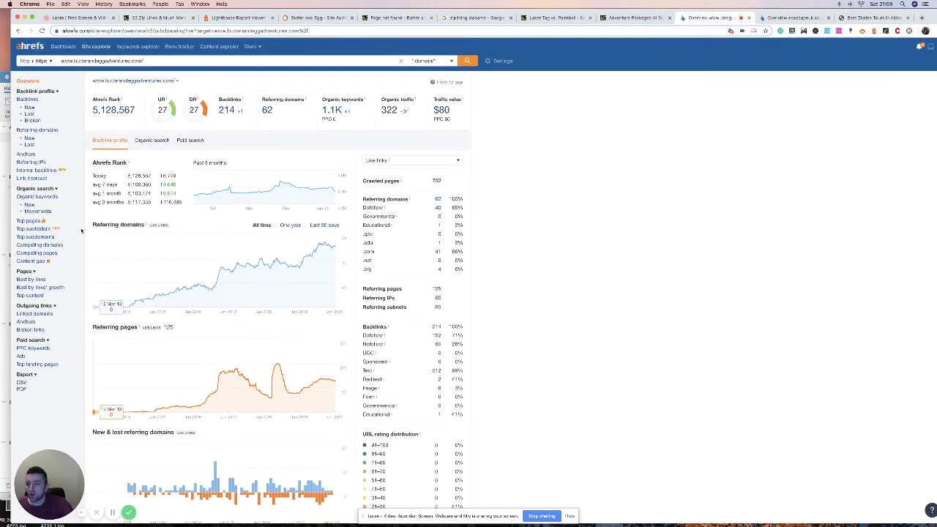
Step: Open the Ahrefs Backlinks report for butterandeggadventures.com and review its referring pages, domain ratings and anchors
click(30, 100)
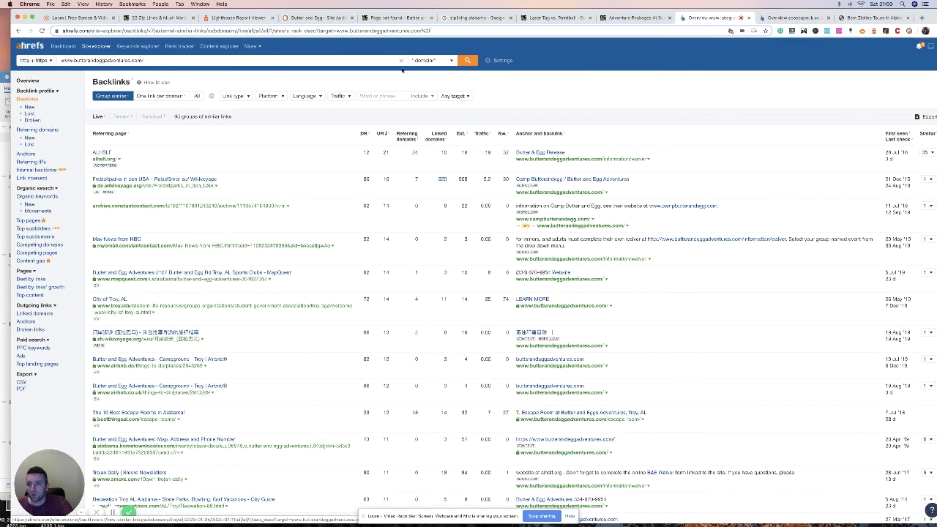
scroll(283, 133, down, 1)
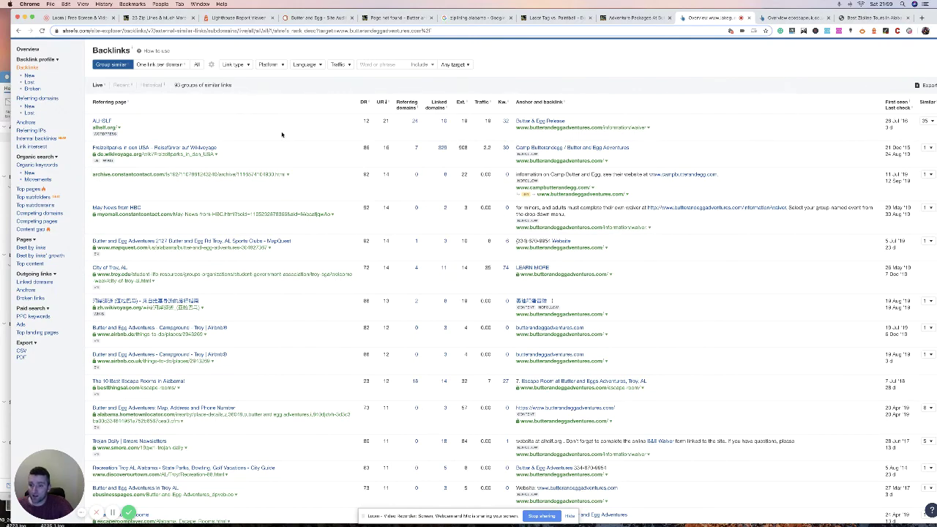
scroll(282, 134, down, 2)
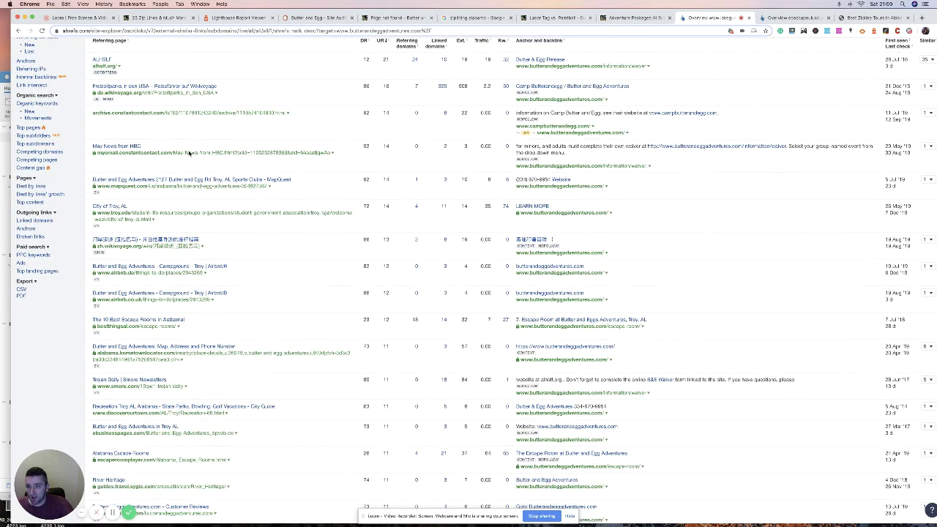
scroll(189, 152, down, 9)
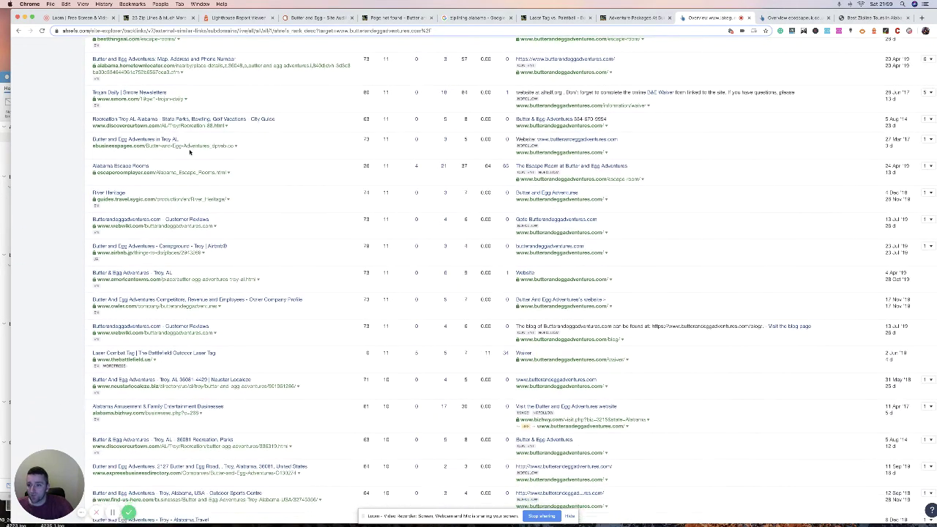
scroll(189, 153, up, 12)
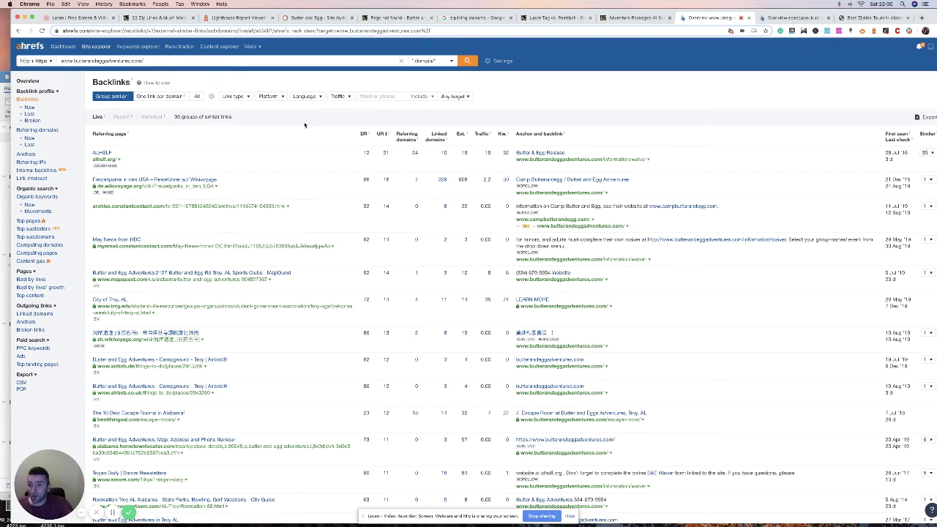
scroll(305, 125, down, 2)
scroll(305, 125, down, 5)
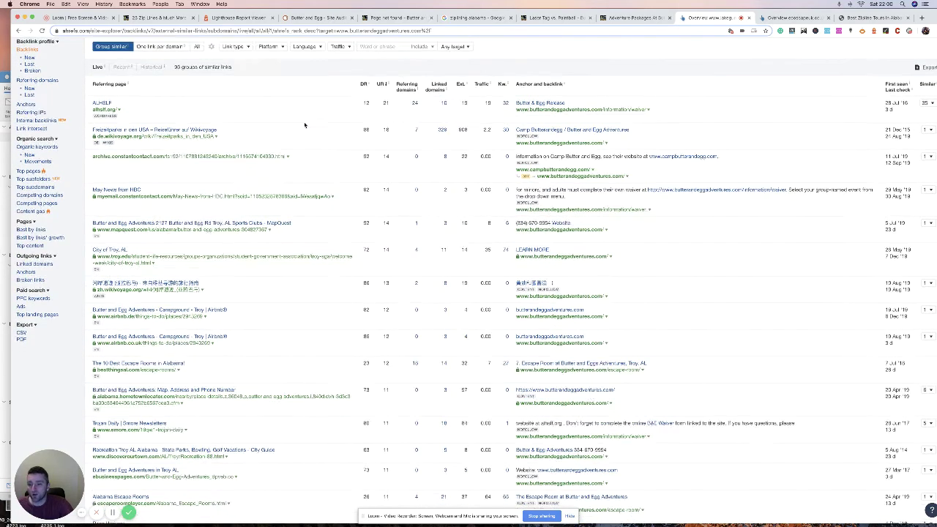
scroll(304, 124, down, 6)
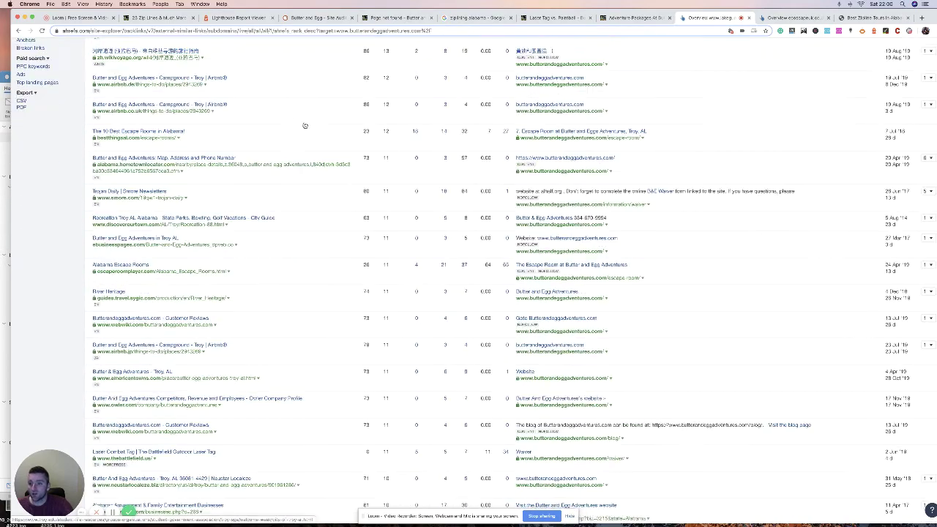
scroll(304, 125, down, 2)
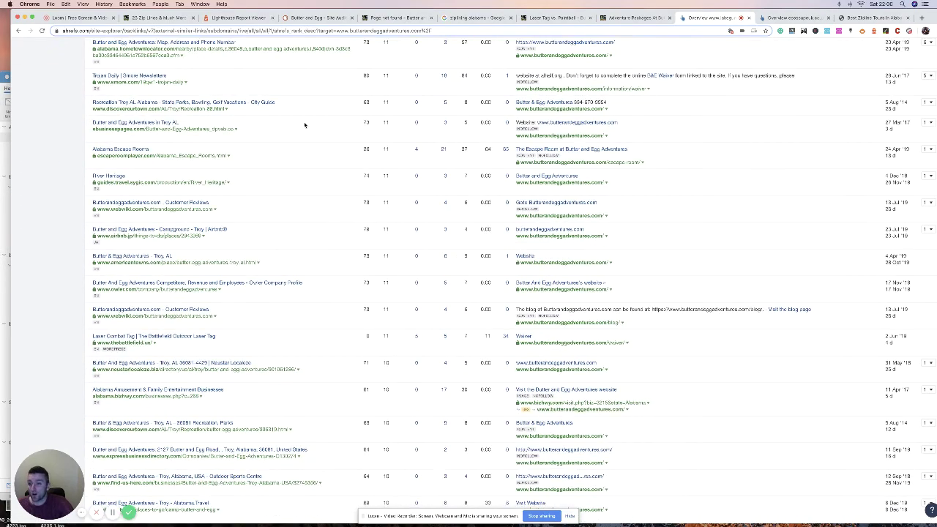
scroll(304, 125, up, 13)
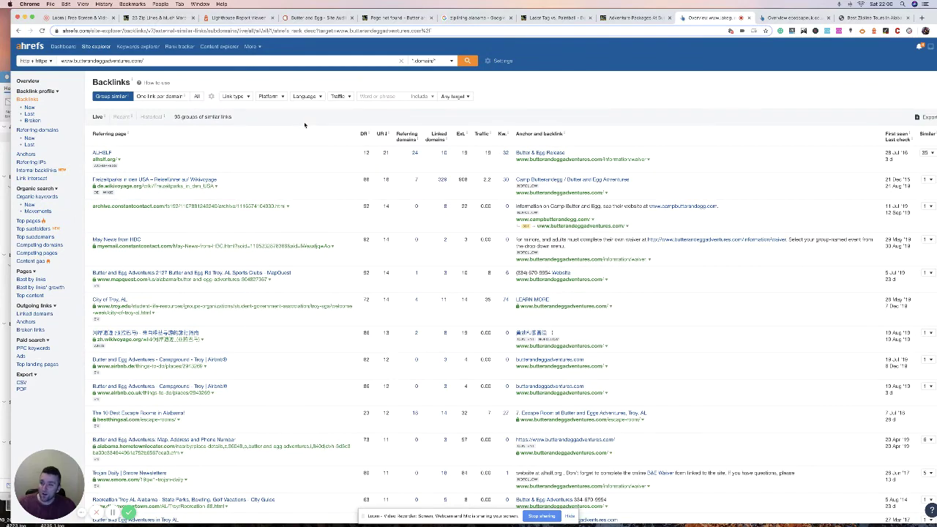
scroll(305, 124, down, 1)
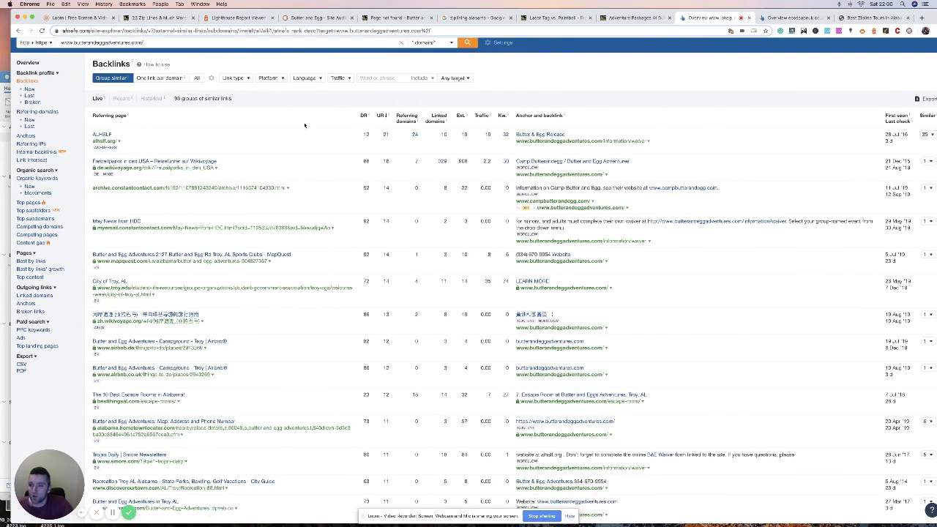
scroll(304, 125, up, 1)
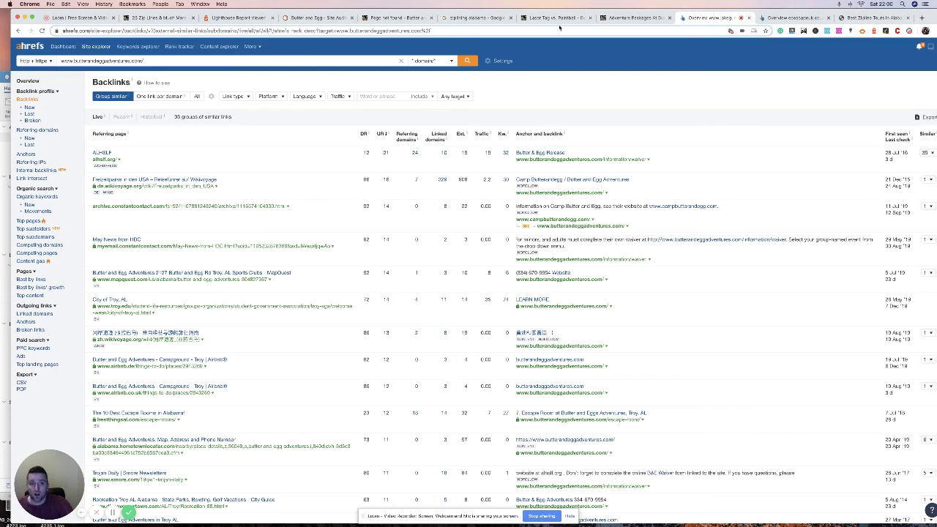
Step: Switch to the Ahrefs overview of lakeguntersvillezipline.com and examine its backlink profile and URL rating distribution
click(791, 17)
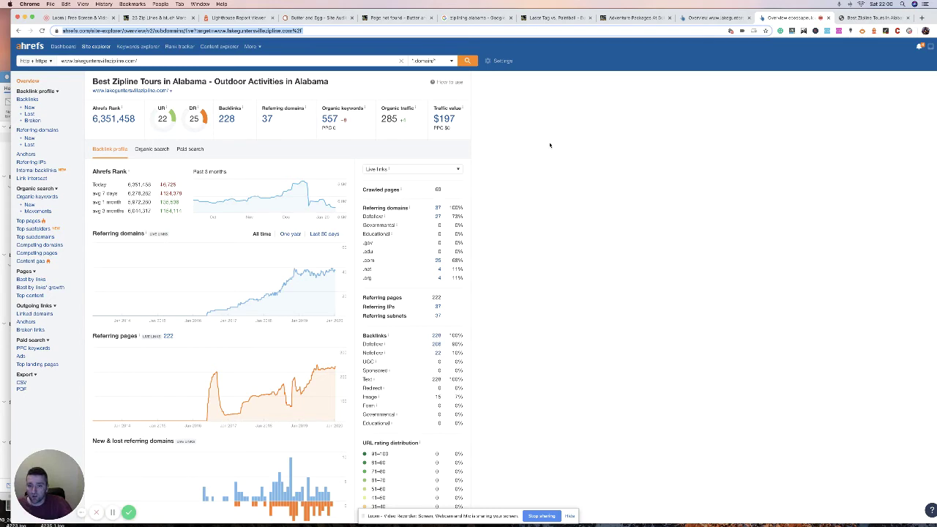
scroll(550, 145, down, 3)
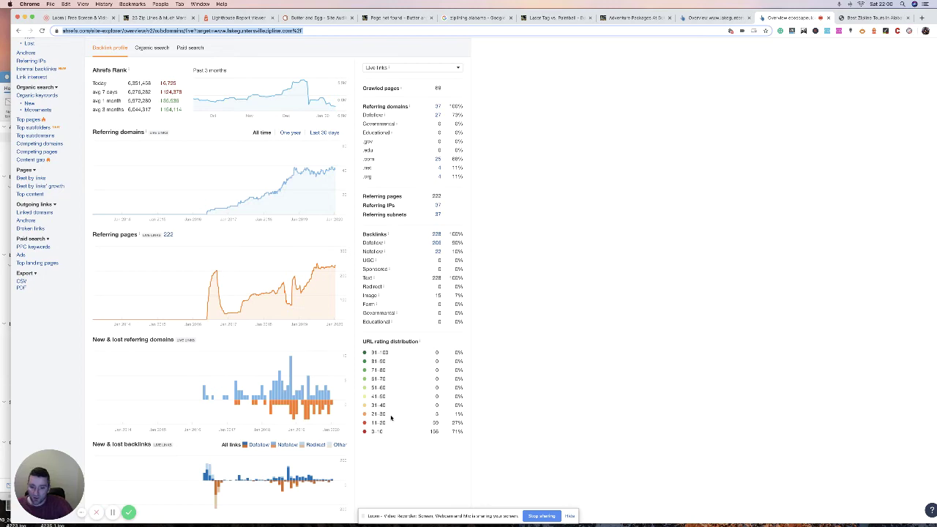
scroll(391, 418, up, 2)
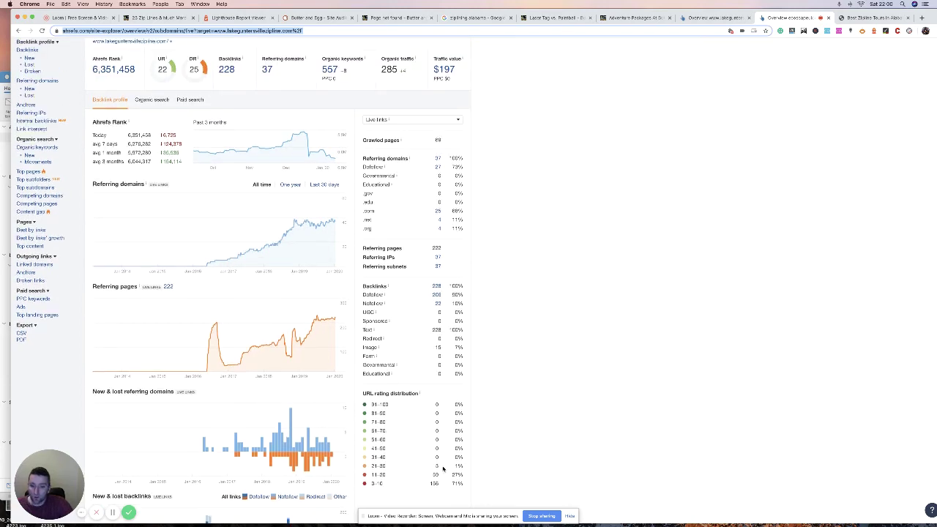
scroll(442, 469, up, 2)
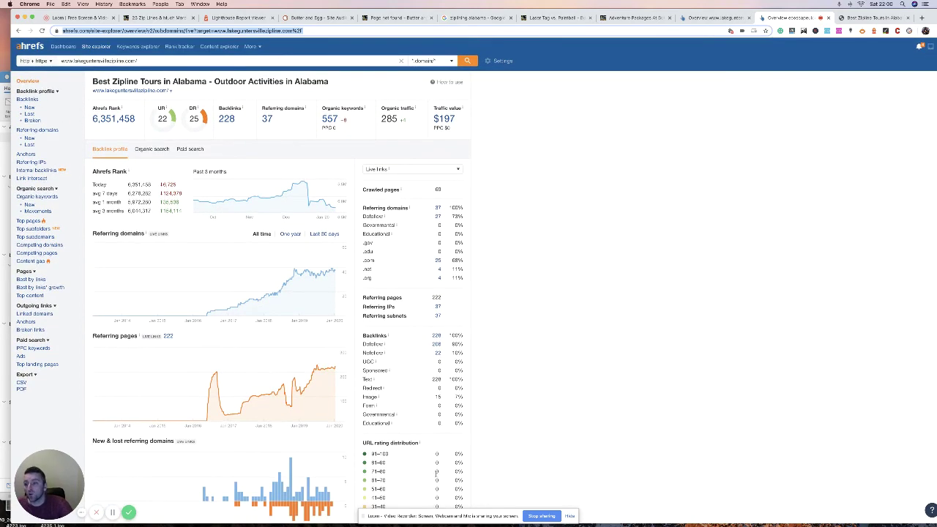
Step: Open the Backlinks report for lakeguntersvillezipline.com and review the pages linking to the competitor, including their ratings and anchors
click(30, 100)
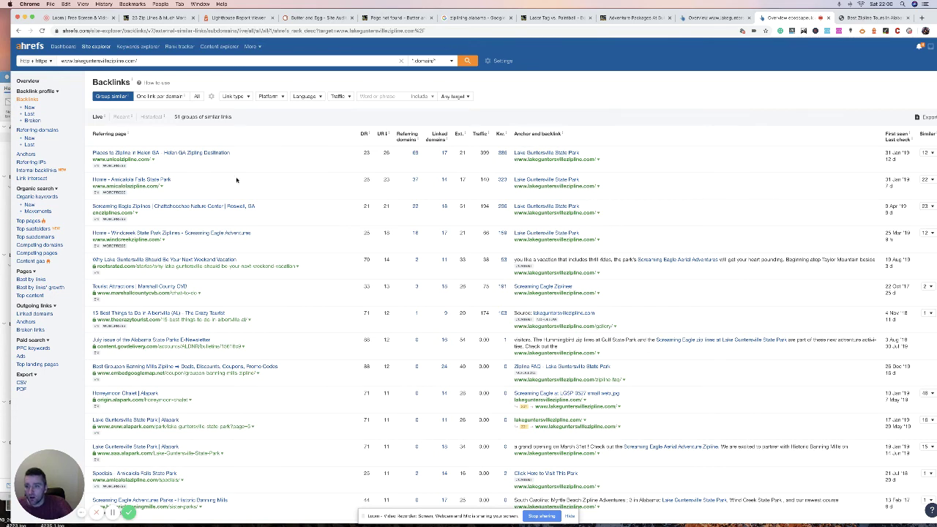
scroll(227, 163, down, 1)
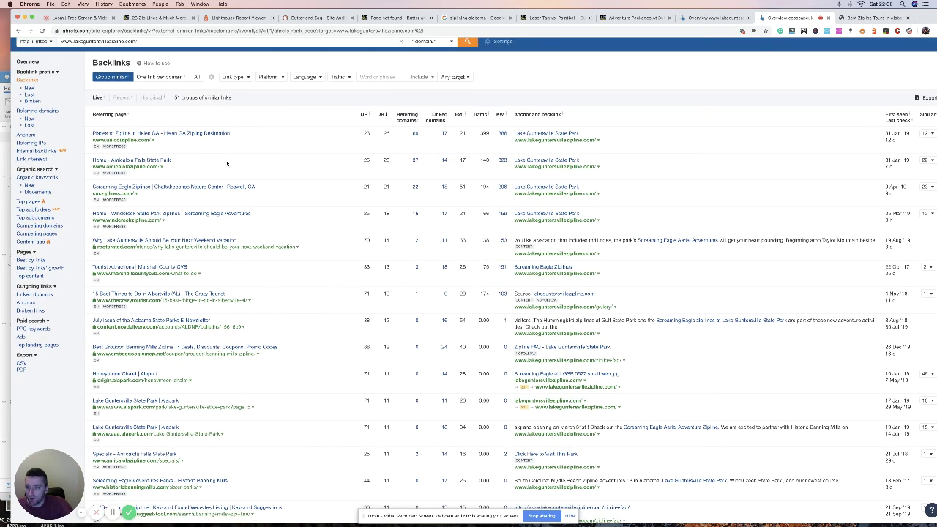
scroll(227, 163, down, 2)
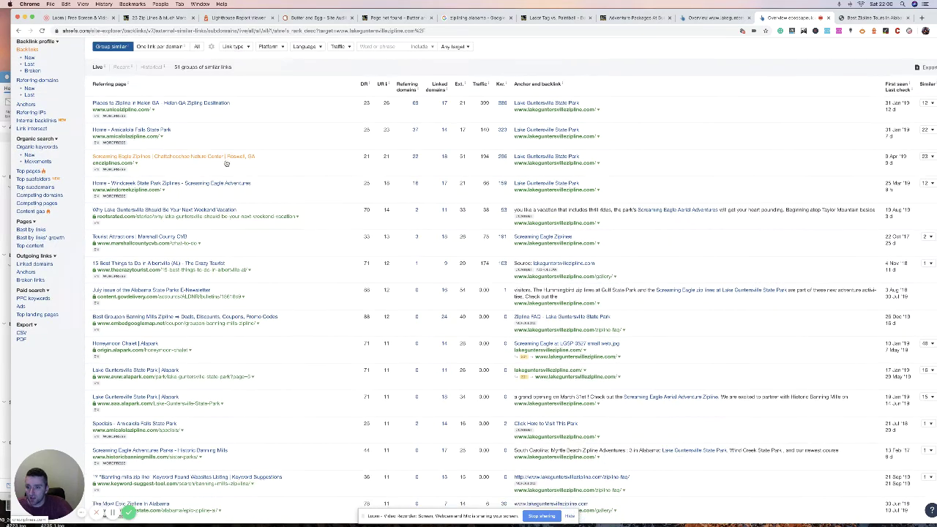
scroll(227, 163, up, 3)
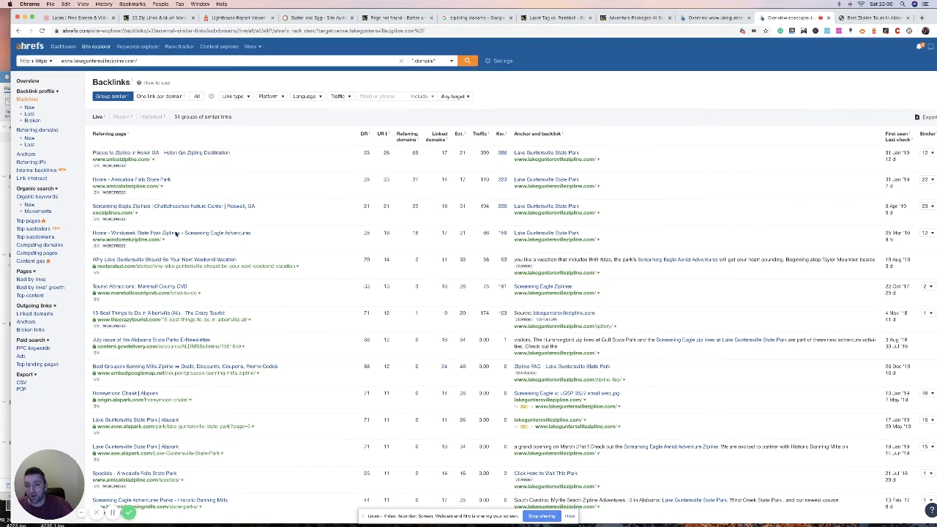
scroll(237, 232, down, 1)
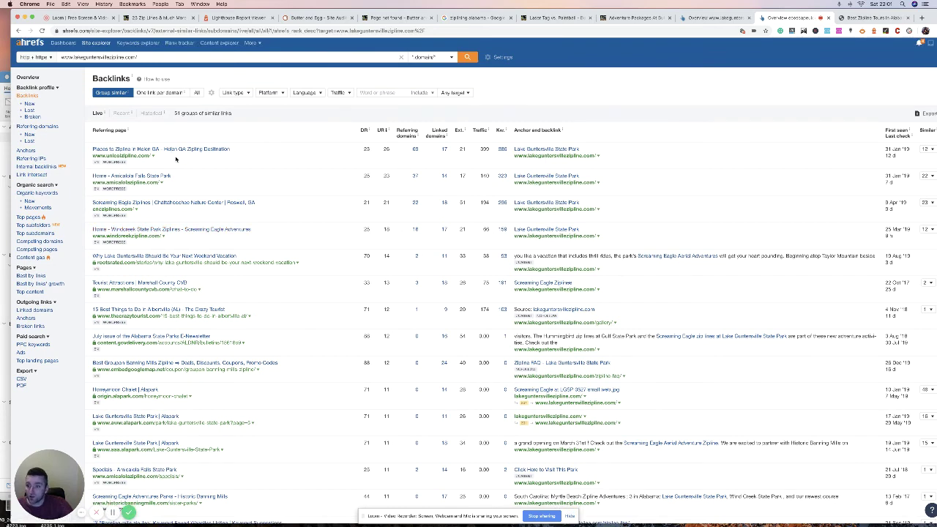
scroll(174, 151, down, 1)
scroll(174, 151, up, 1)
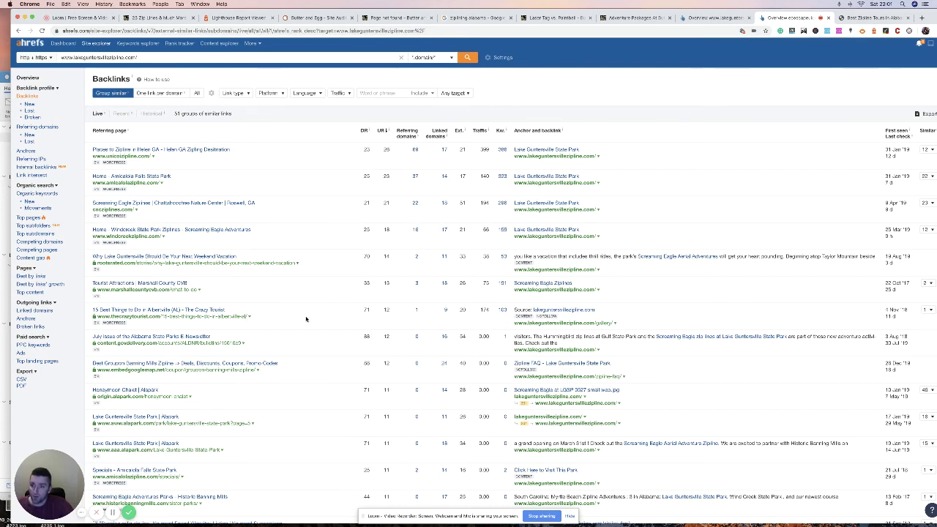
scroll(303, 325, down, 1)
scroll(293, 337, down, 3)
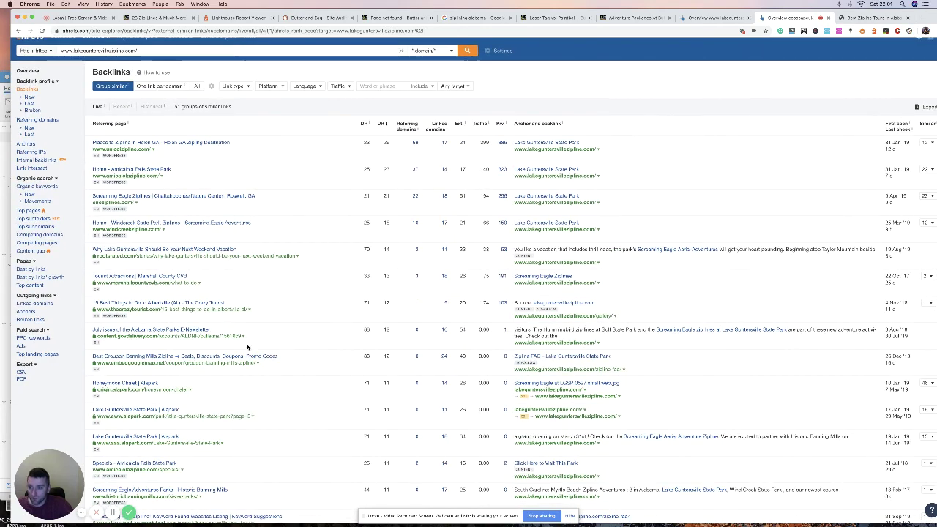
scroll(195, 357, down, 3)
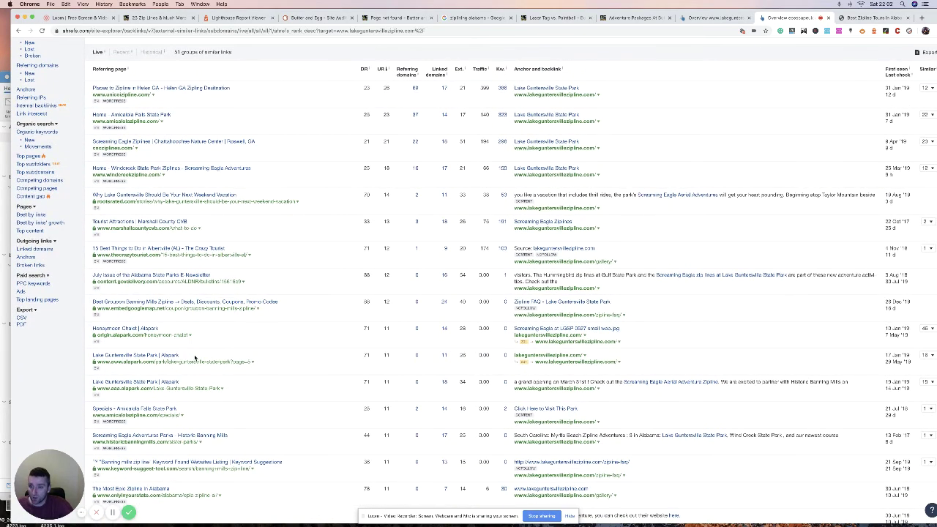